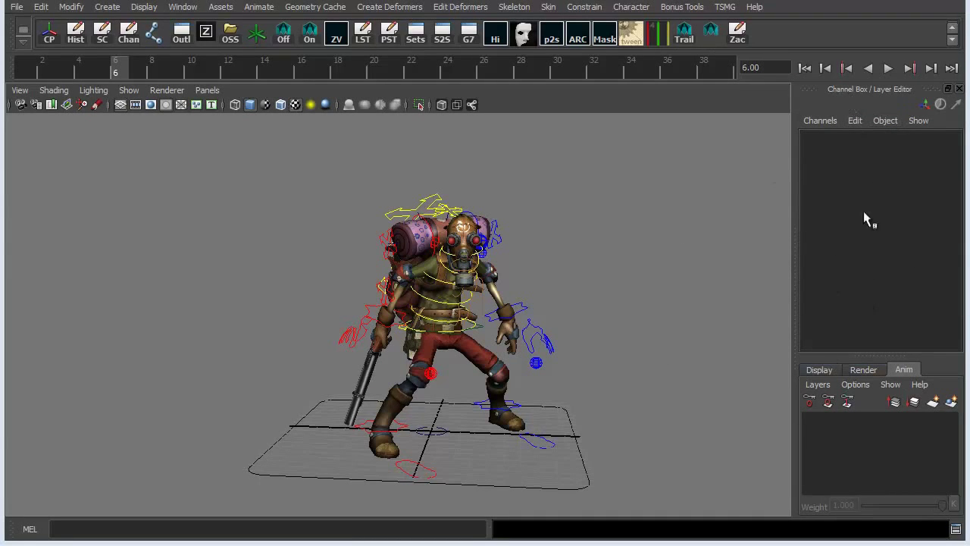
Check the display and render layer lists, return to animation layers, and tilt the view down
{"action": "left_click", "coordinate": [826, 369]}
{"action": "left_click", "coordinate": [863, 369]}
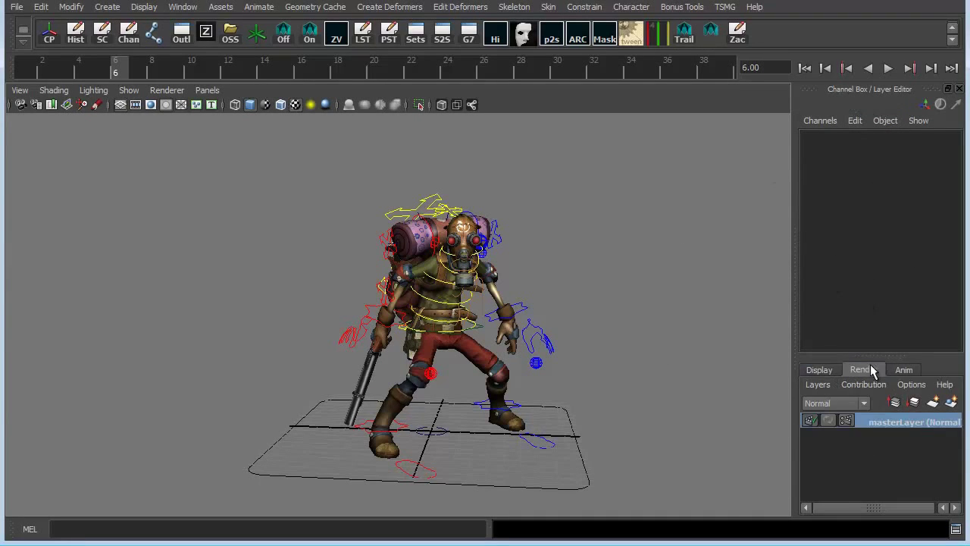
{"action": "left_click", "coordinate": [903, 370]}
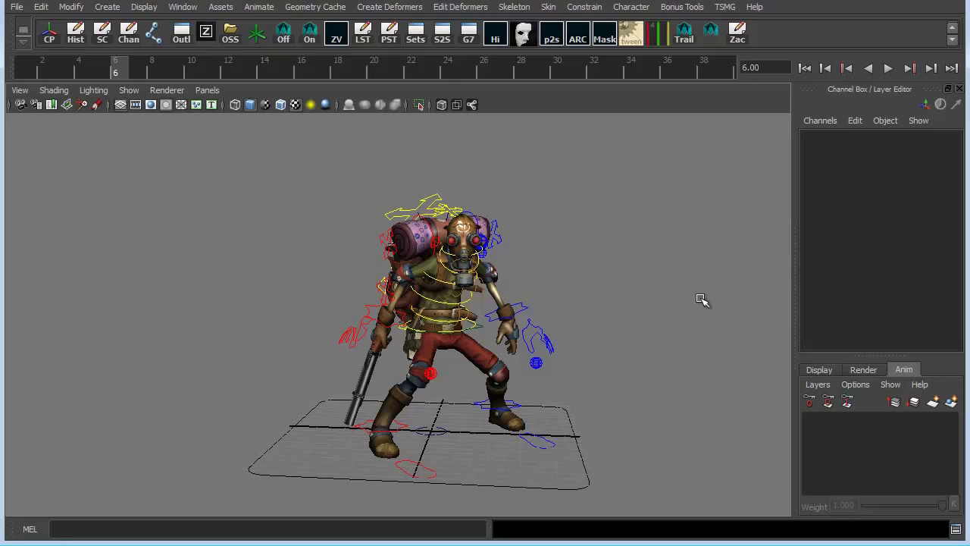
{"action": "left_click_drag", "start_coordinate": [652, 382], "coordinate": [685, 350], "text": "alt"}
Create AnimLayer1 from the selected rig, then delete it so only BaseAnimation remains
{"action": "left_click", "coordinate": [951, 404]}
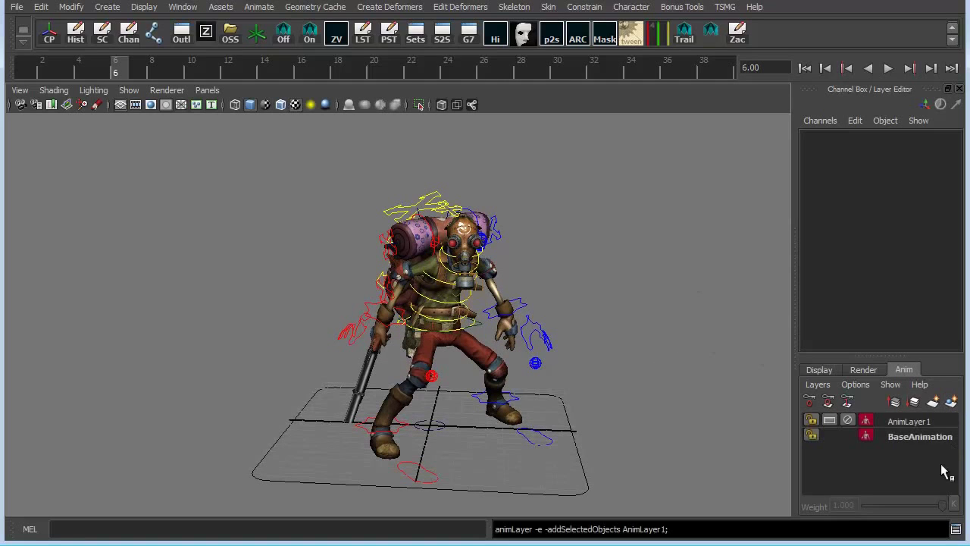
{"action": "left_click", "coordinate": [917, 423]}
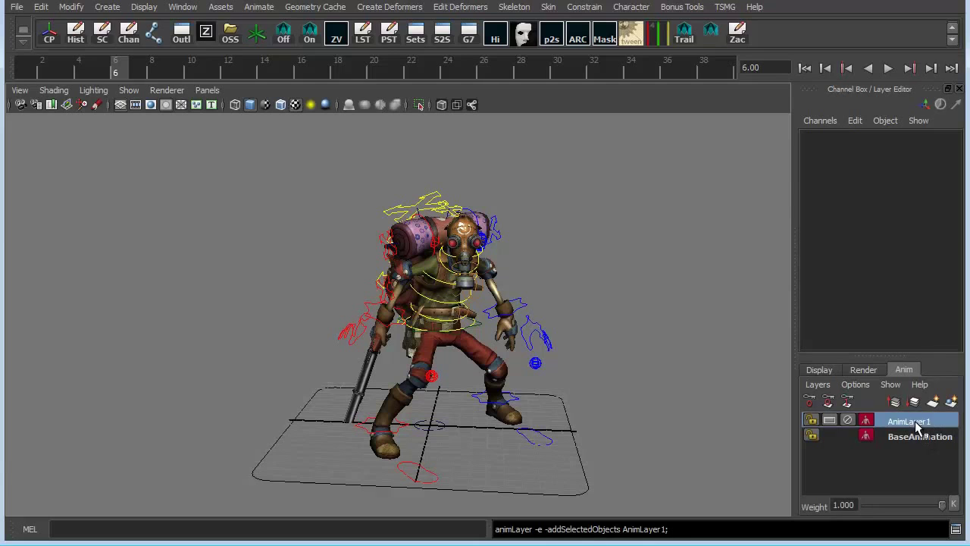
{"action": "right_click", "coordinate": [918, 423]}
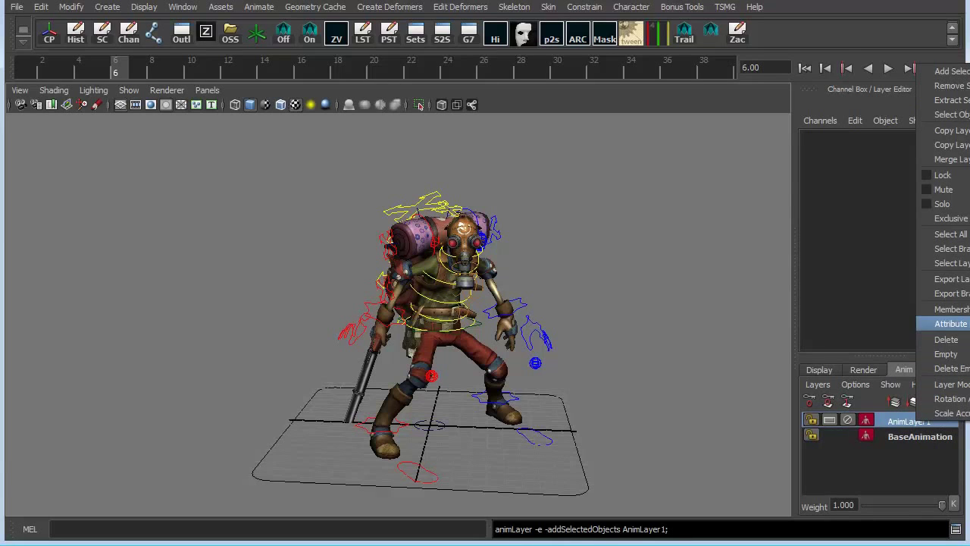
{"action": "left_click", "coordinate": [948, 339]}
{"action": "left_click", "coordinate": [922, 422]}
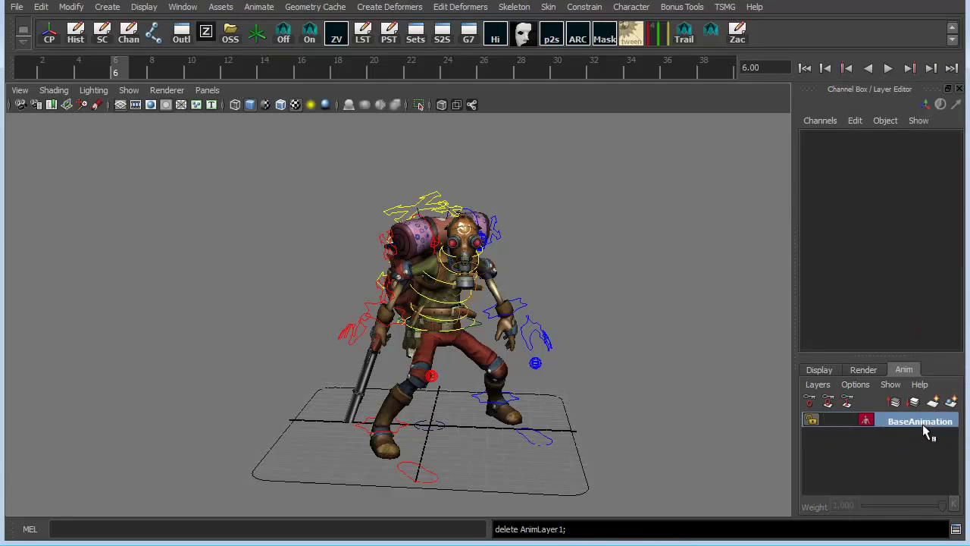
{"action": "mouse_move", "coordinate": [633, 343]}
{"action": "left_mouse_down", "text": "alt"}
{"action": "mouse_move", "coordinate": [605, 320]}
{"action": "mouse_move", "coordinate": [667, 345]}
{"action": "mouse_move", "coordinate": [634, 431]}
{"action": "mouse_move", "coordinate": [617, 336]}
{"action": "mouse_move", "coordinate": [642, 360]}
{"action": "left_mouse_up", "text": "alt"}
{"action": "left_click", "coordinate": [833, 371]}
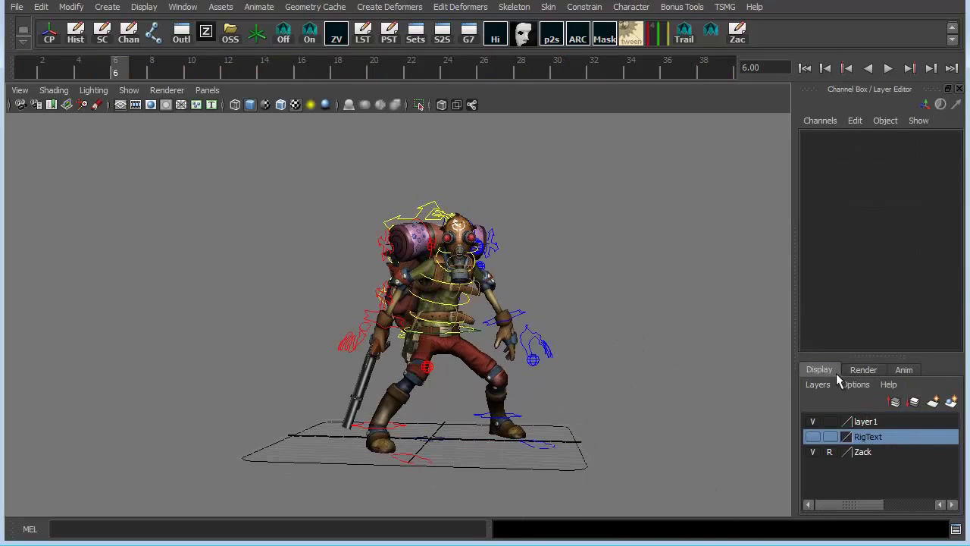
{"action": "left_click", "coordinate": [861, 452]}
{"action": "left_click", "coordinate": [830, 452]}
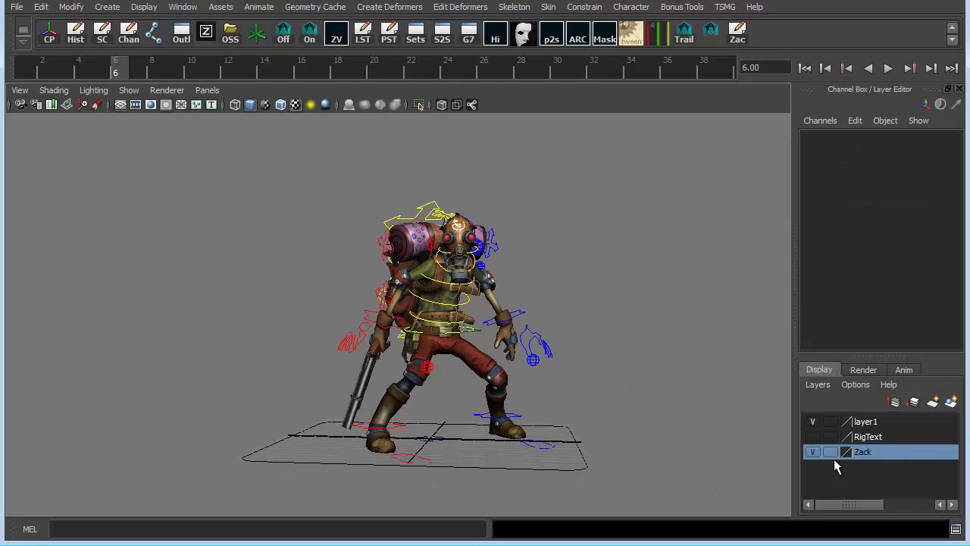
{"action": "left_click", "coordinate": [480, 355]}
{"action": "left_click", "coordinate": [904, 370]}
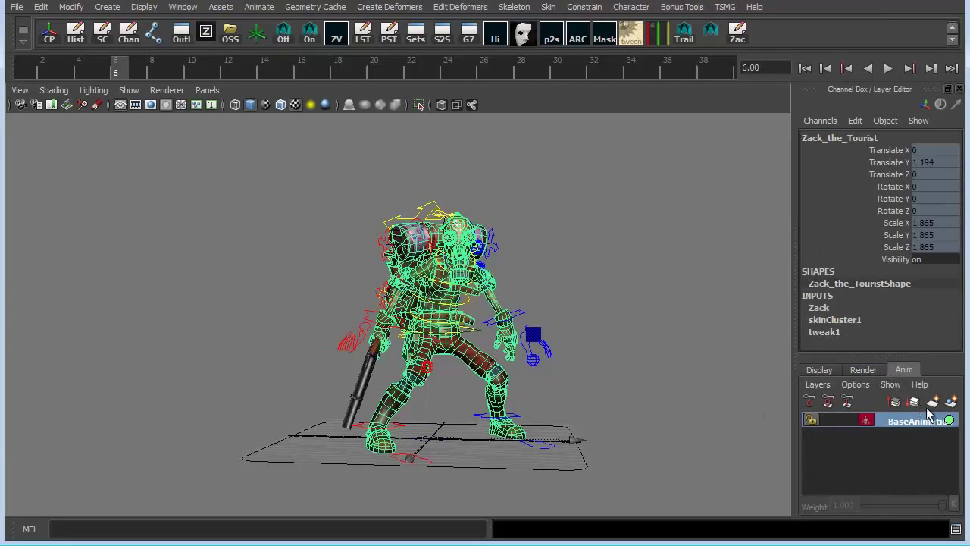
{"action": "left_click", "coordinate": [835, 370]}
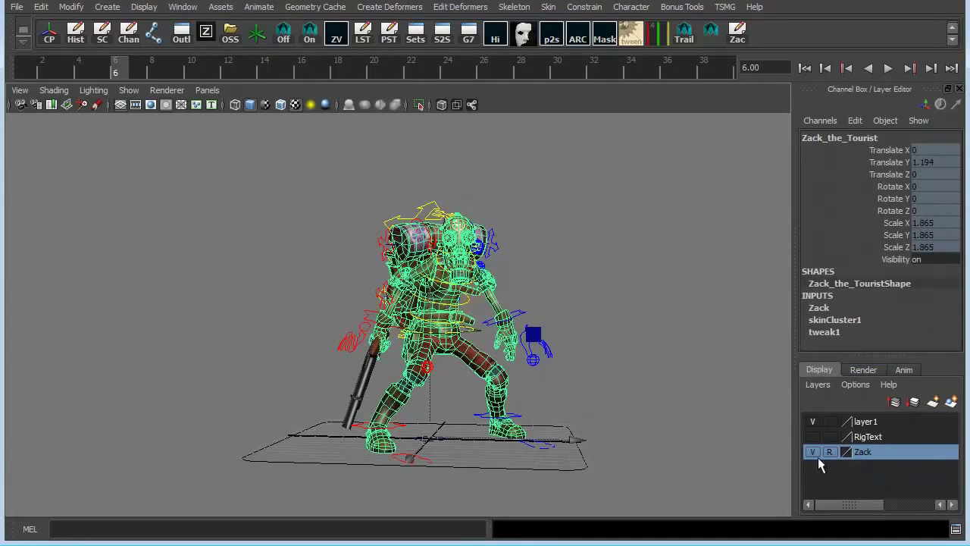
{"action": "left_click", "coordinate": [654, 385]}
{"action": "left_click", "coordinate": [904, 370]}
{"action": "mouse_move", "coordinate": [687, 328]}
{"action": "left_mouse_down", "text": "alt"}
{"action": "mouse_move", "coordinate": [622, 346]}
{"action": "mouse_move", "coordinate": [534, 330]}
{"action": "mouse_move", "coordinate": [641, 336]}
{"action": "mouse_move", "coordinate": [617, 338]}
{"action": "mouse_move", "coordinate": [614, 349]}
{"action": "mouse_move", "coordinate": [584, 329]}
{"action": "left_mouse_up", "text": "alt"}
{"action": "left_click", "coordinate": [515, 302]}
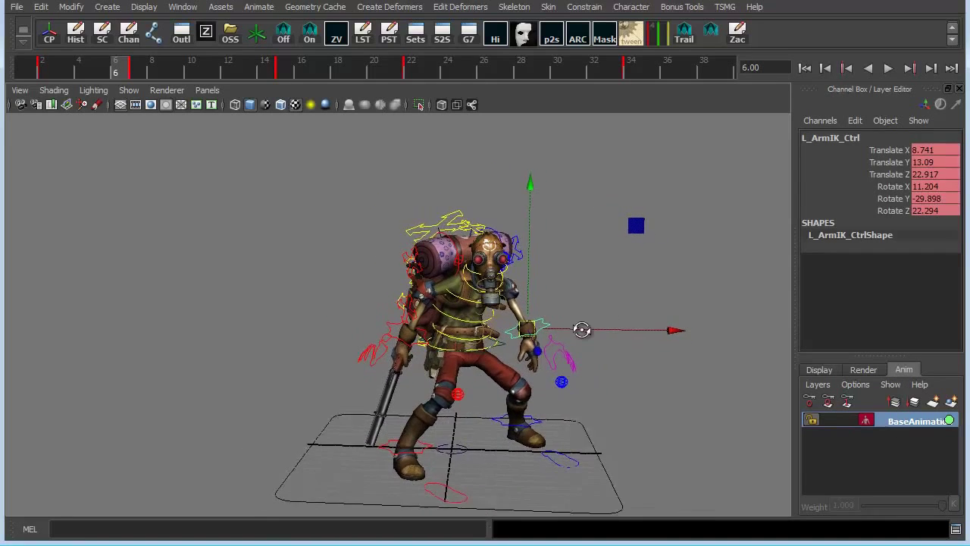
{"action": "left_click", "coordinate": [410, 68]}
{"action": "left_click_drag", "start_coordinate": [526, 173], "coordinate": [542, 343], "text": "alt"}
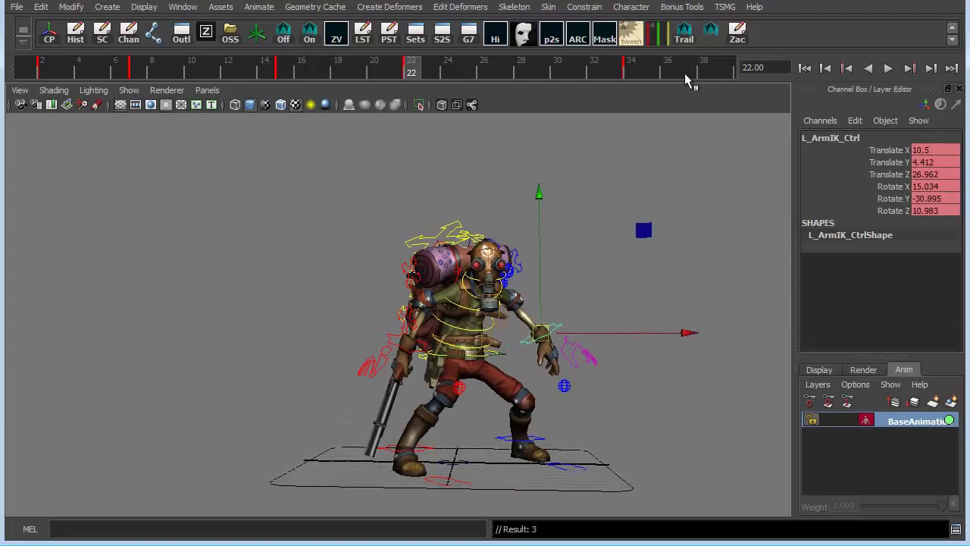
{"action": "left_click", "coordinate": [630, 68]}
{"action": "key", "text": "e"}
{"action": "key", "text": "w"}
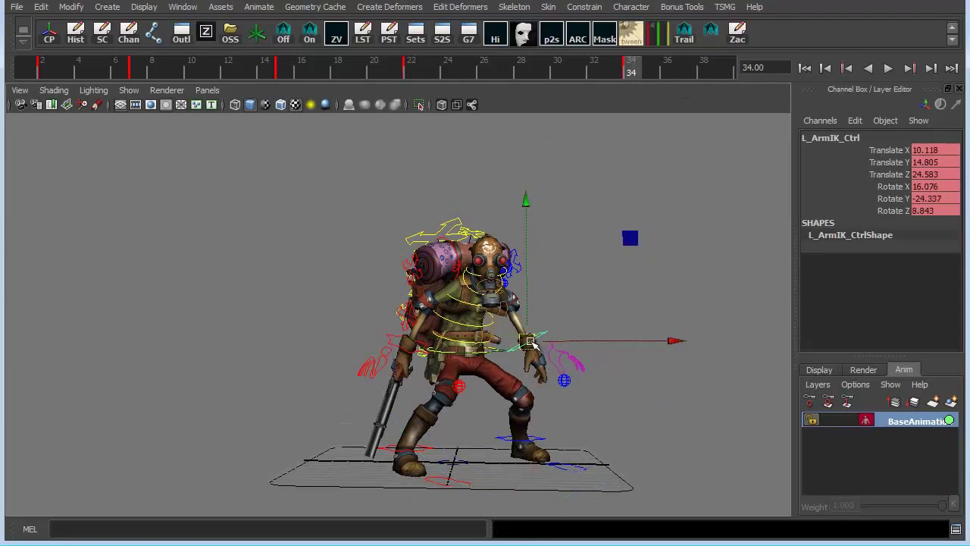
{"action": "key", "text": "z"}
{"action": "left_click_drag", "start_coordinate": [613, 317], "coordinate": [604, 299], "text": "alt"}
{"action": "key", "text": "z"}
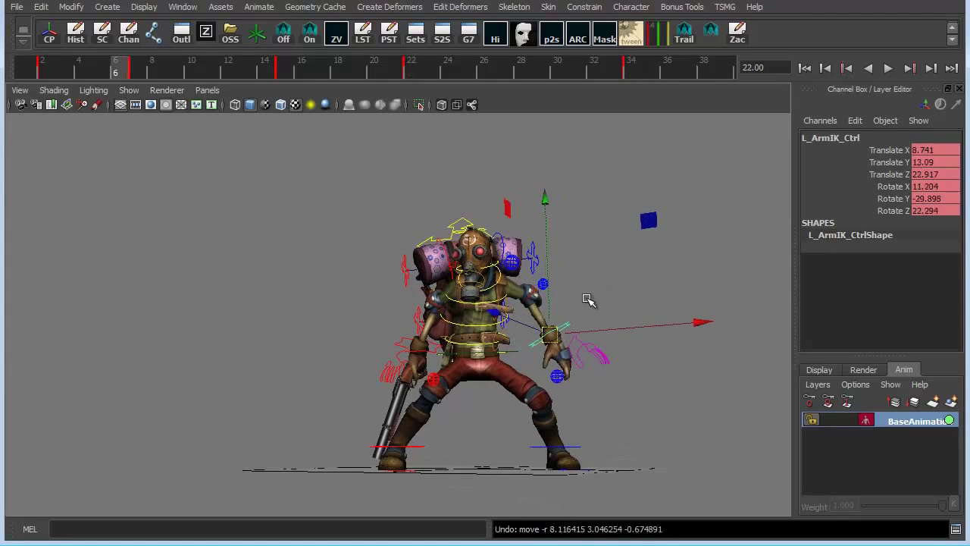
{"action": "key", "text": "z"}
{"action": "key", "text": "z"}
{"action": "key", "text": "z"}
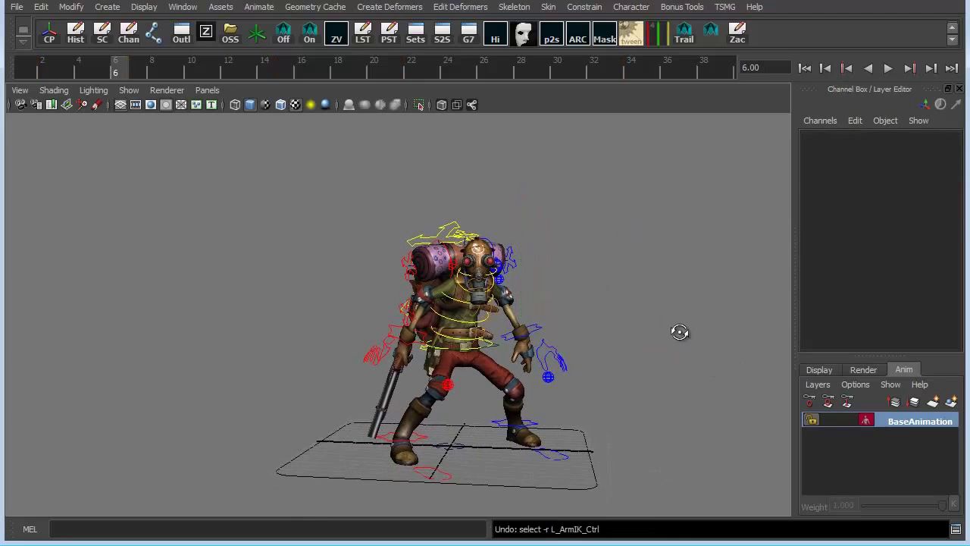
{"action": "key", "text": "z"}
{"action": "key", "text": "z"}
Select the whole rig, create AnimLayer1 from it above BaseAnimation, and dismiss its layer menu
{"action": "left_click", "coordinate": [747, 42]}
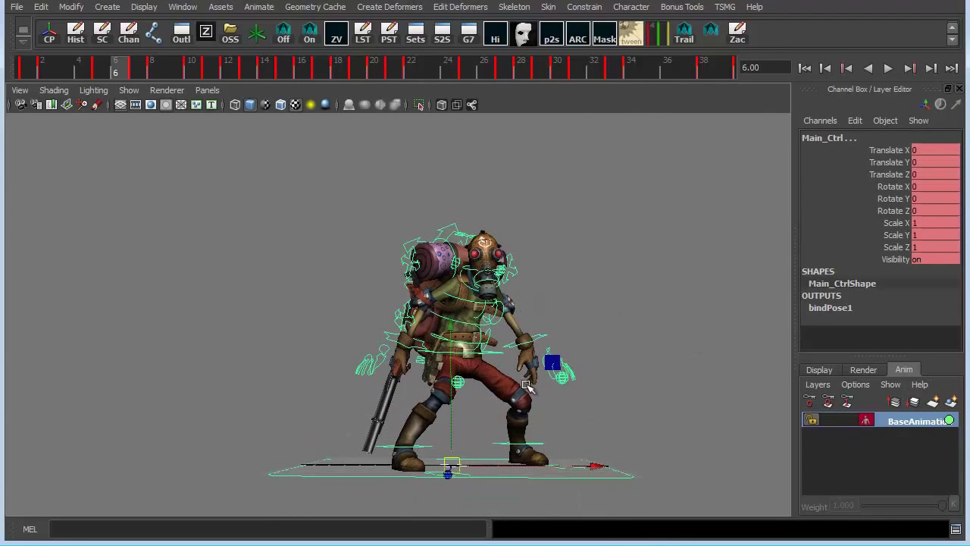
{"action": "left_click", "coordinate": [951, 403]}
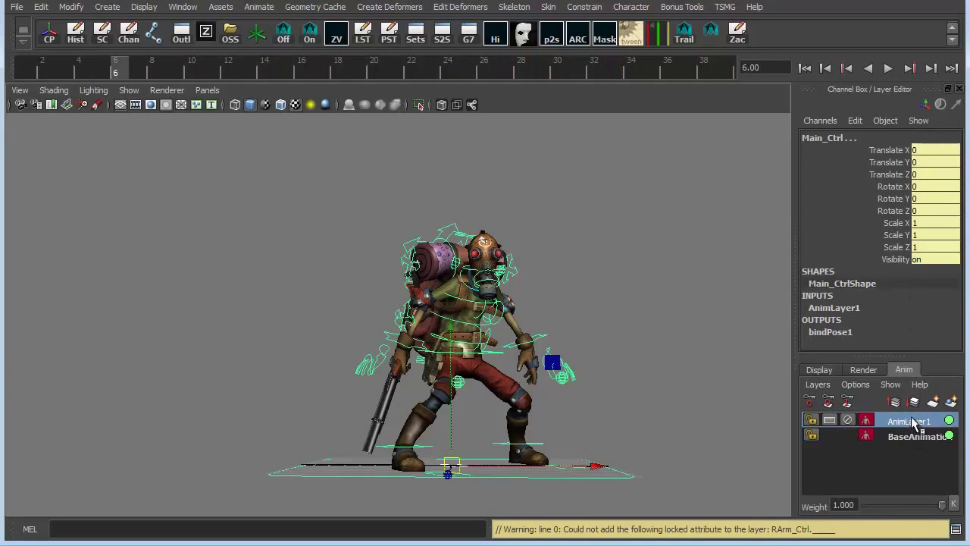
{"action": "right_click", "coordinate": [911, 418]}
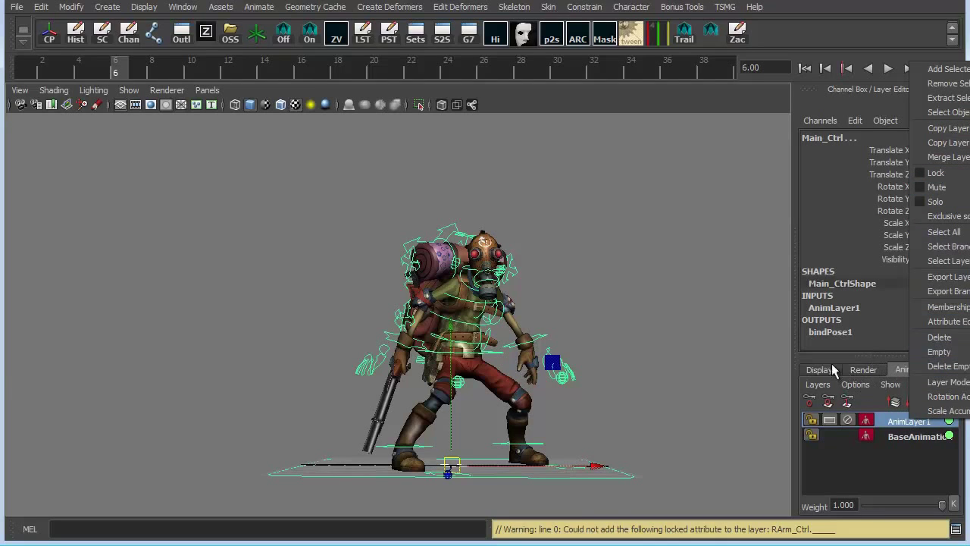
{"action": "left_click", "coordinate": [871, 370]}
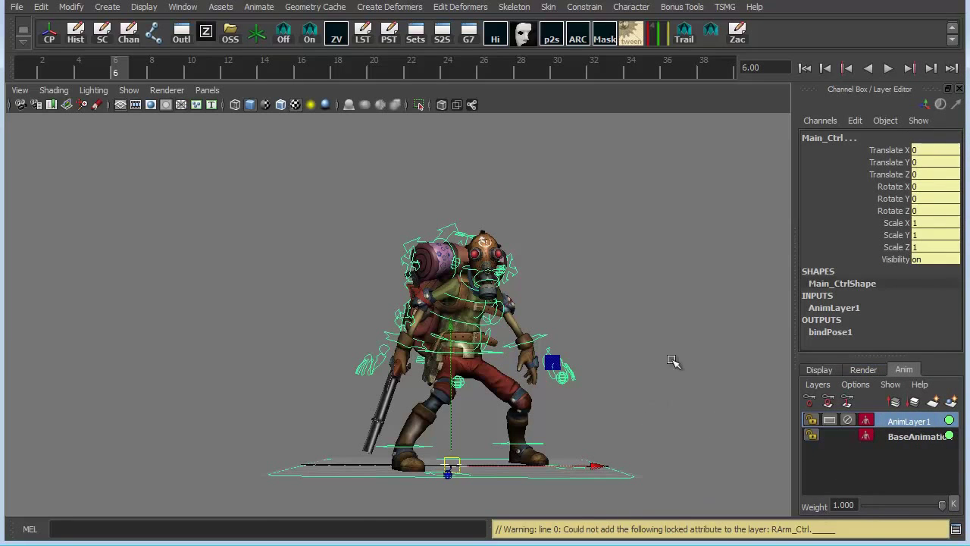
{"action": "left_click_drag", "start_coordinate": [672, 360], "coordinate": [788, 415], "text": "alt"}
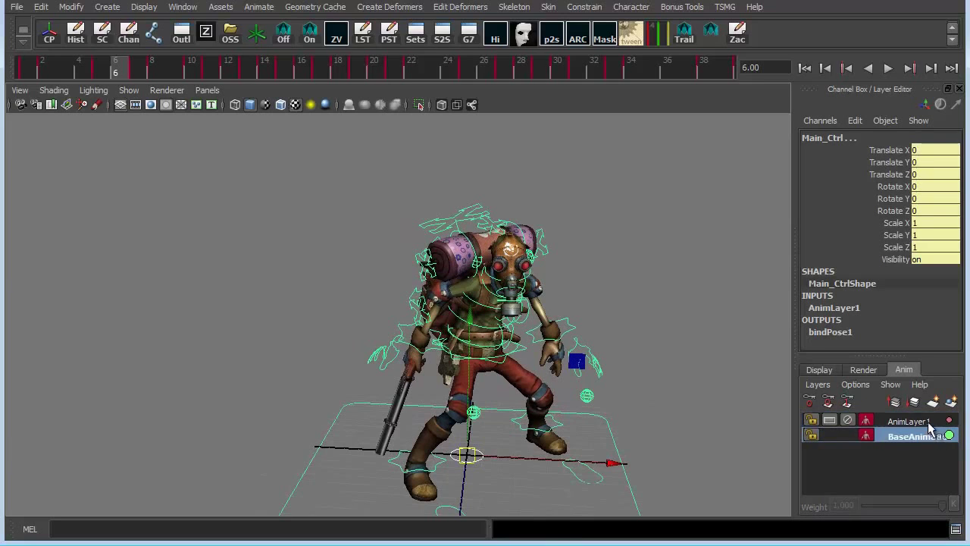
Rename the animation layer AnimLayer1 to Pose1
{"action": "double_click", "coordinate": [928, 421]}
{"action": "double_click", "coordinate": [937, 422]}
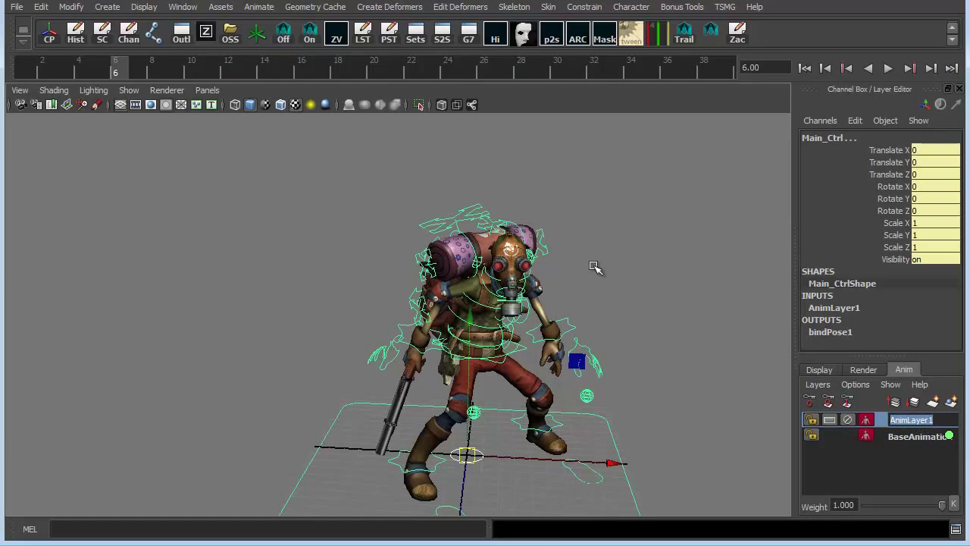
{"action": "type", "text": "Pose1"}
{"action": "key", "text": "Return"}
{"action": "mouse_move", "coordinate": [672, 372]}
{"action": "left_mouse_down", "text": "alt"}
{"action": "mouse_move", "coordinate": [677, 360]}
{"action": "mouse_move", "coordinate": [667, 342]}
{"action": "left_mouse_up", "text": "alt"}
At frame 1, make Pose1 the active layer and key the Matt_GunRoot control
{"action": "left_click_drag", "start_coordinate": [97, 72], "coordinate": [24, 70]}
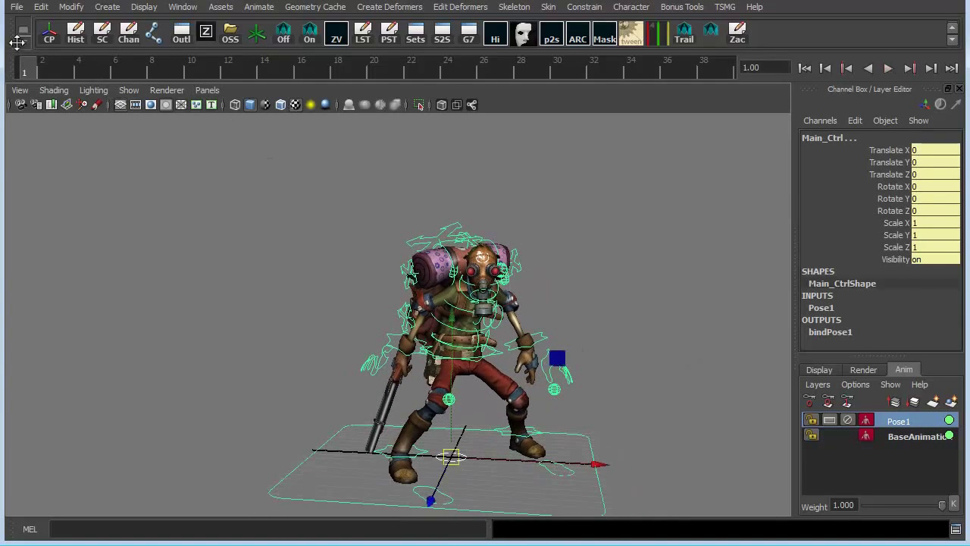
{"action": "left_click", "coordinate": [920, 439]}
{"action": "left_click", "coordinate": [560, 376]}
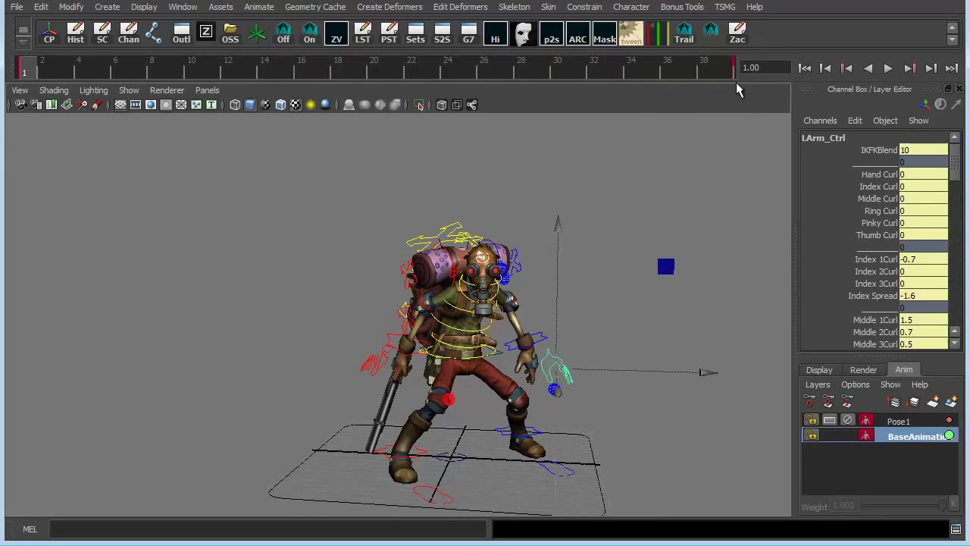
{"action": "left_click_drag", "start_coordinate": [734, 156], "coordinate": [678, 249], "text": "alt"}
{"action": "left_click", "coordinate": [898, 421]}
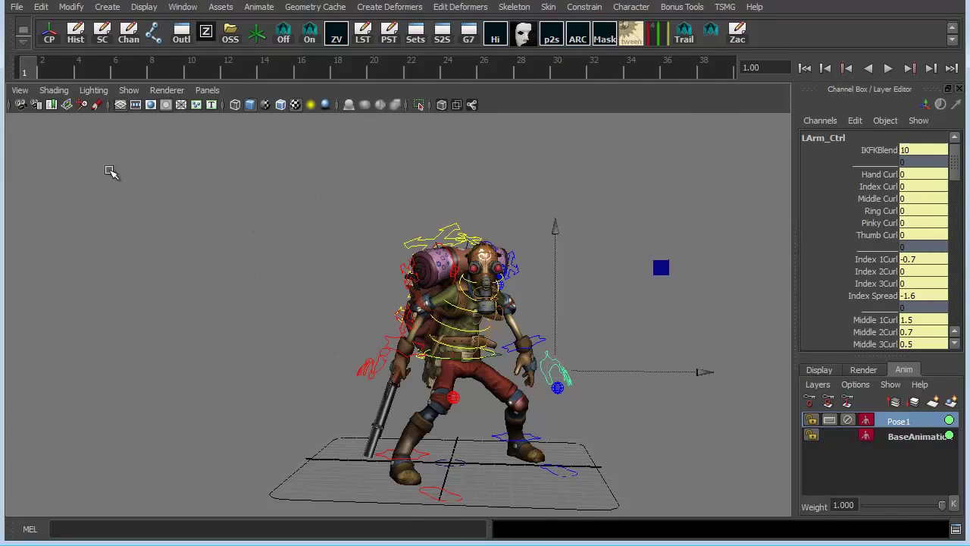
{"action": "left_click_drag", "start_coordinate": [663, 394], "coordinate": [652, 415], "text": "alt"}
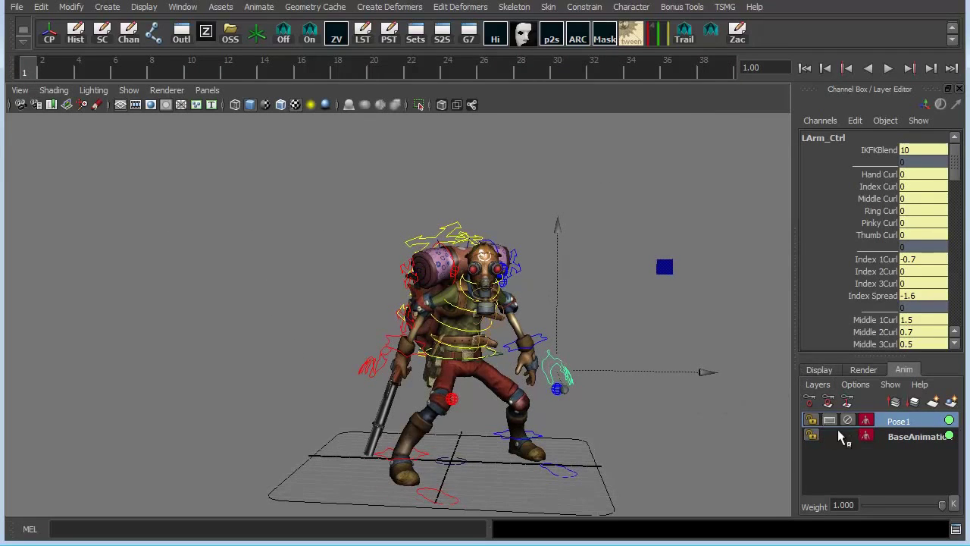
{"action": "left_click", "coordinate": [459, 353]}
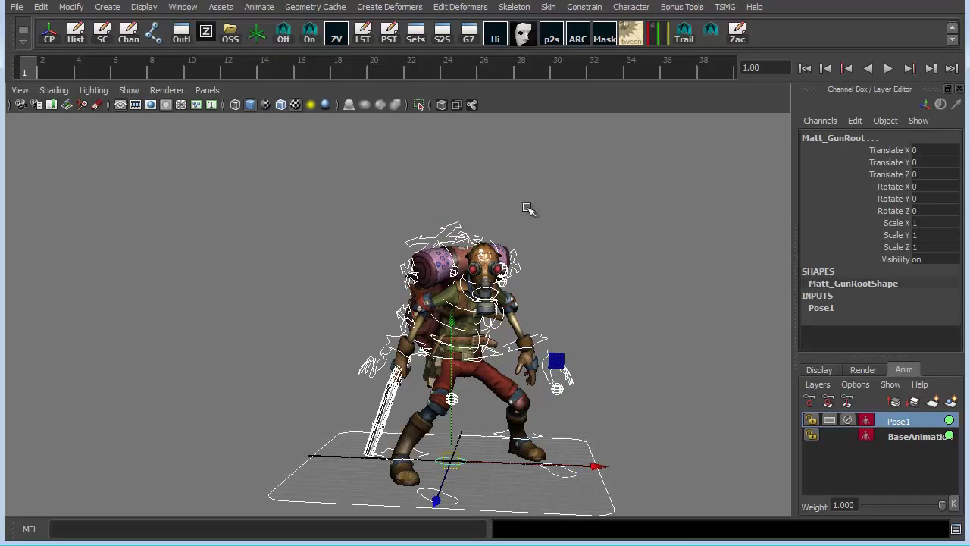
{"action": "key", "text": "s"}
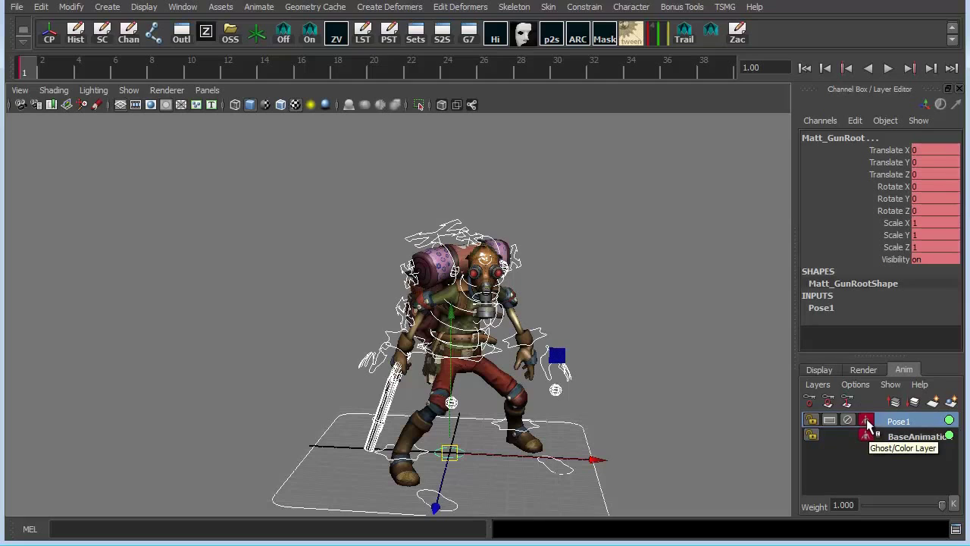
Change Pose1's layer colour from dark red to green, then deselect all rig controls
{"action": "left_click", "coordinate": [866, 421]}
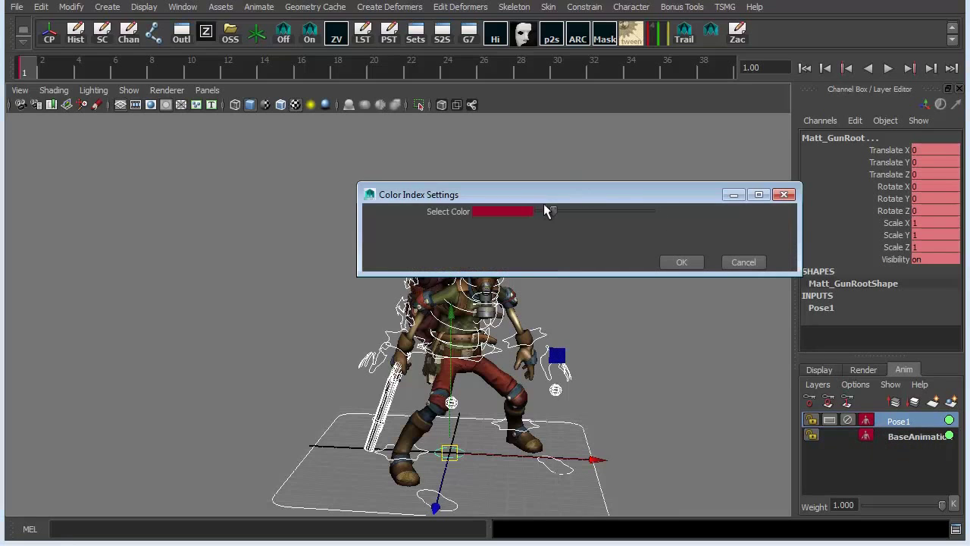
{"action": "left_click_drag", "start_coordinate": [590, 217], "coordinate": [605, 217]}
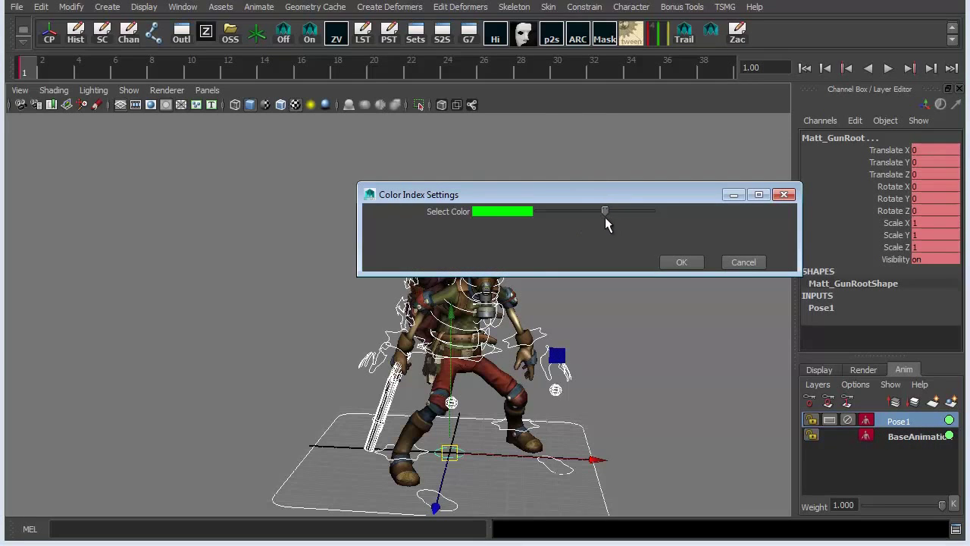
{"action": "left_click", "coordinate": [682, 263]}
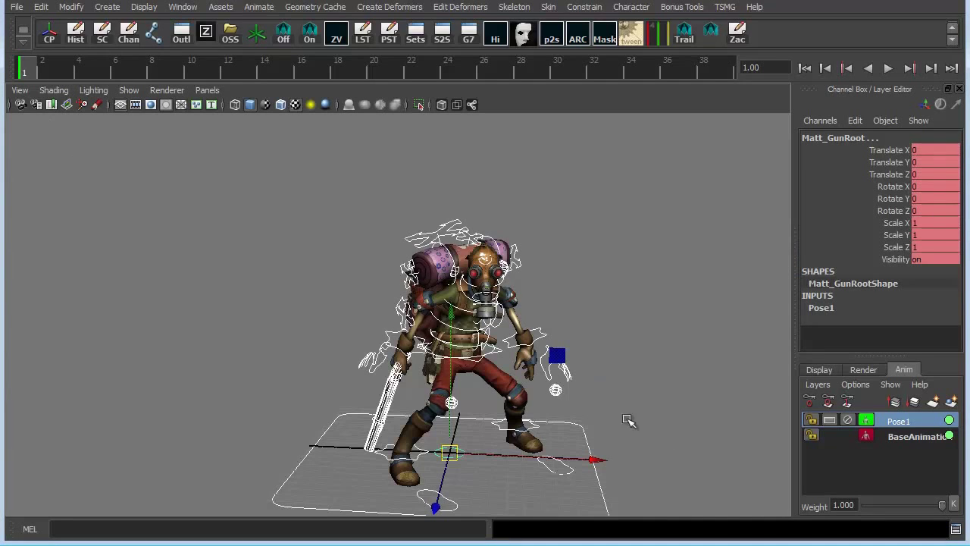
{"action": "left_click", "coordinate": [650, 416]}
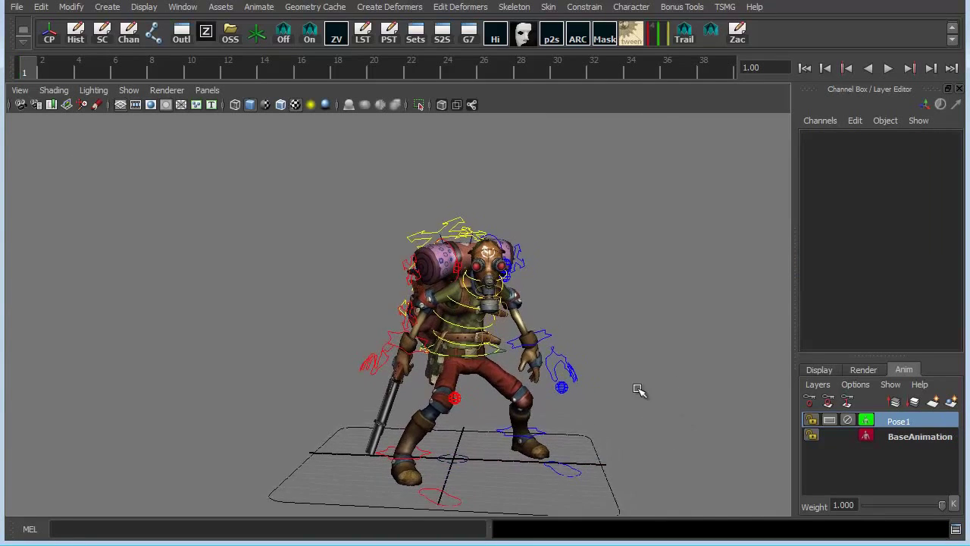
Orbit to a higher view of the character and undo the last three selection changes
{"action": "left_click_drag", "start_coordinate": [639, 390], "coordinate": [647, 383], "text": "alt"}
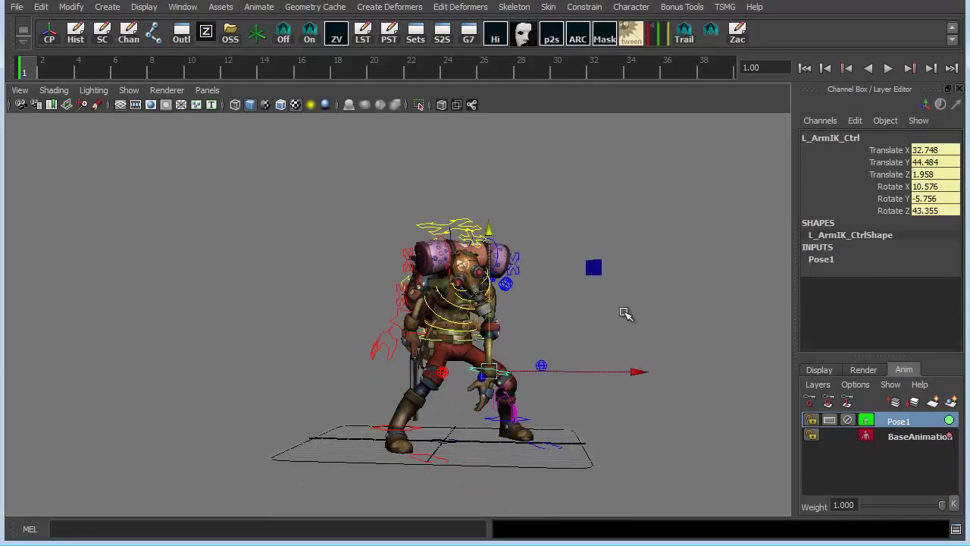
{"action": "left_click_drag", "start_coordinate": [446, 367], "coordinate": [414, 278], "text": "alt"}
{"action": "key", "text": "ctrl+z"}
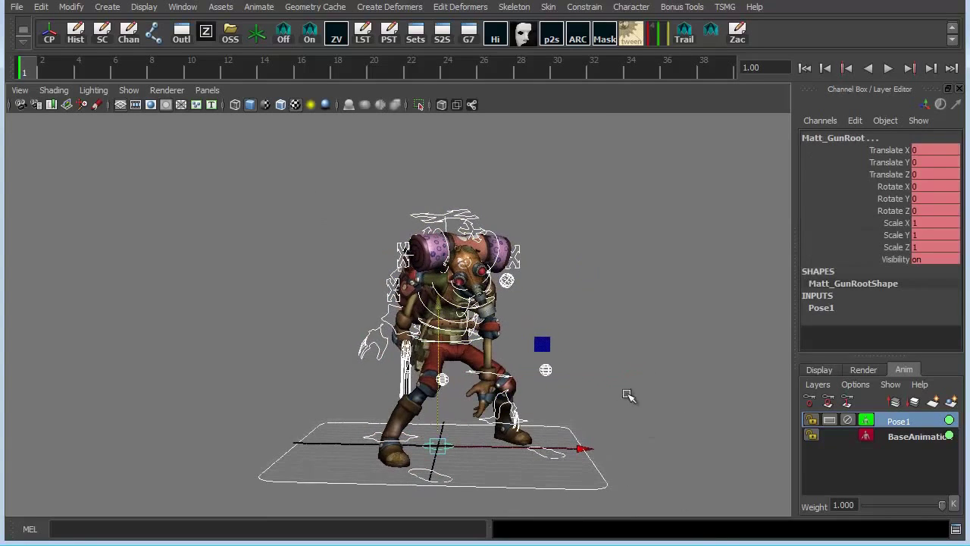
{"action": "key", "text": "ctrl+z"}
{"action": "key", "text": "ctrl+z"}
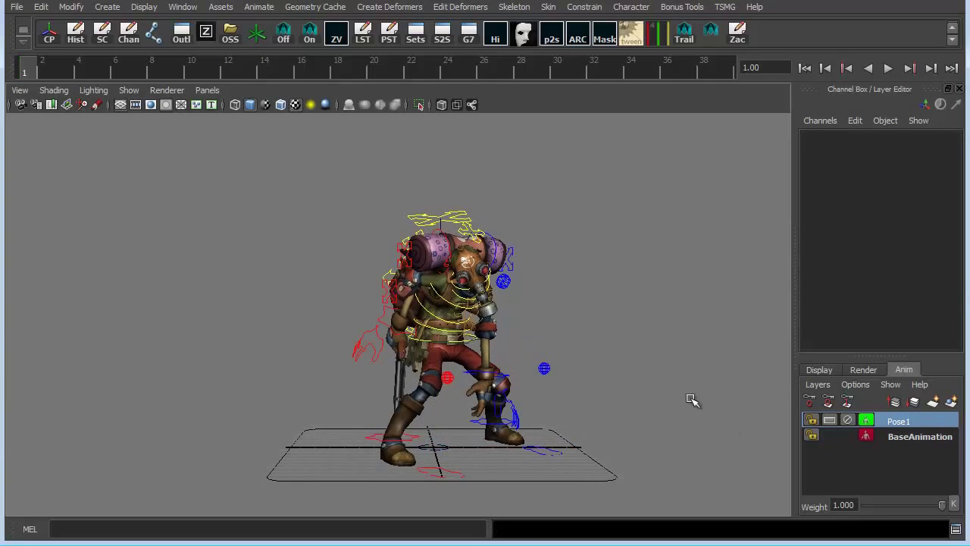
{"action": "key", "text": "ctrl+z"}
{"action": "key", "text": "ctrl+z"}
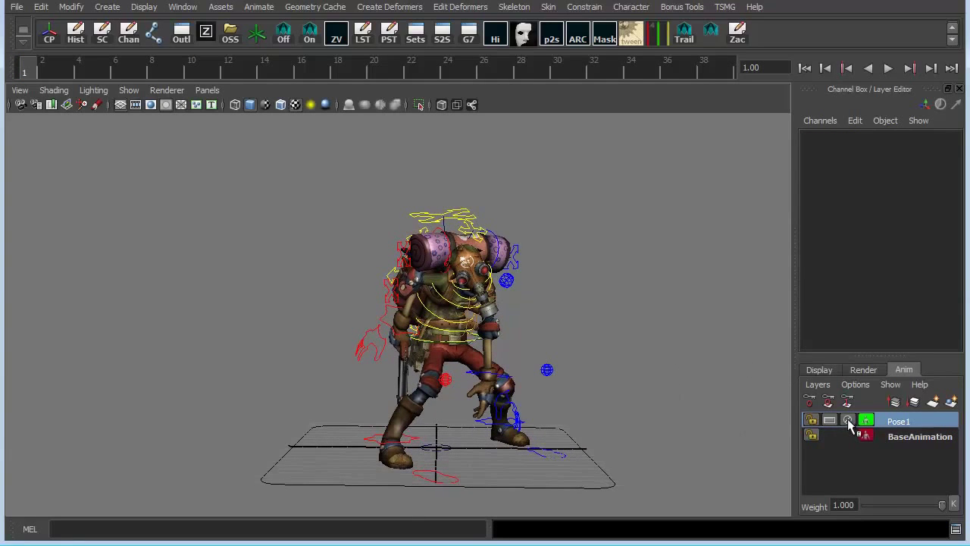
Toggle Pose1's mute on and off repeatedly to compare with the hunched pose
{"action": "left_click", "coordinate": [848, 422]}
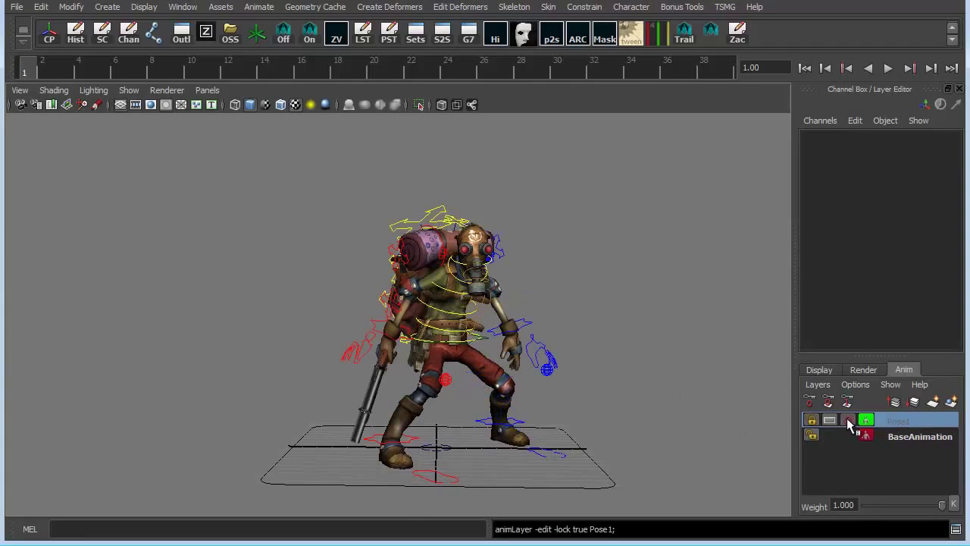
{"action": "left_click", "coordinate": [847, 422]}
{"action": "left_click", "coordinate": [849, 422]}
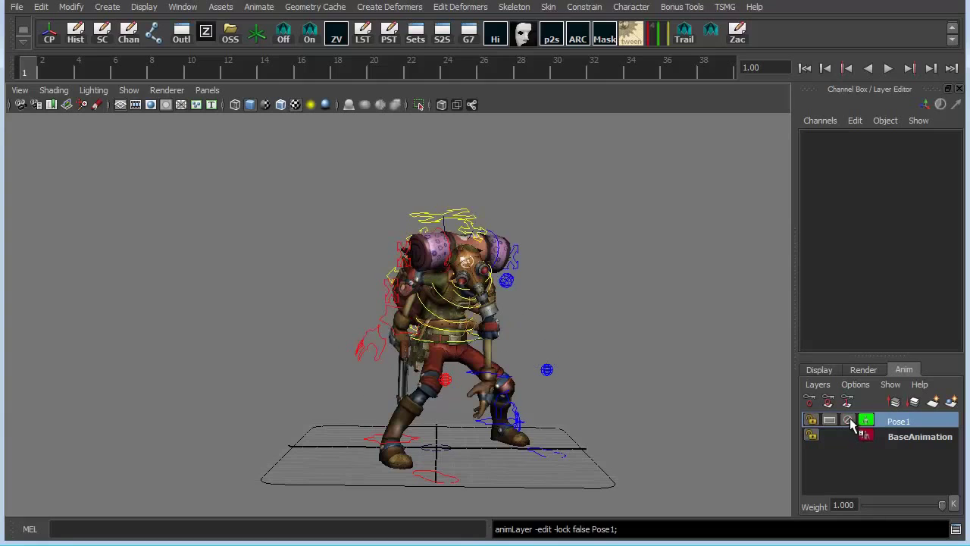
{"action": "left_click", "coordinate": [850, 421]}
{"action": "left_click", "coordinate": [850, 422]}
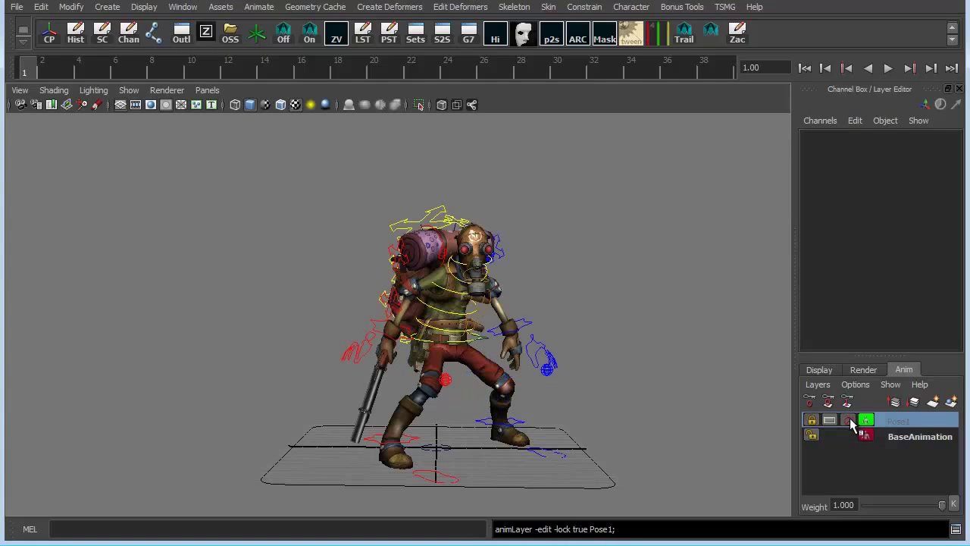
{"action": "left_click", "coordinate": [849, 422]}
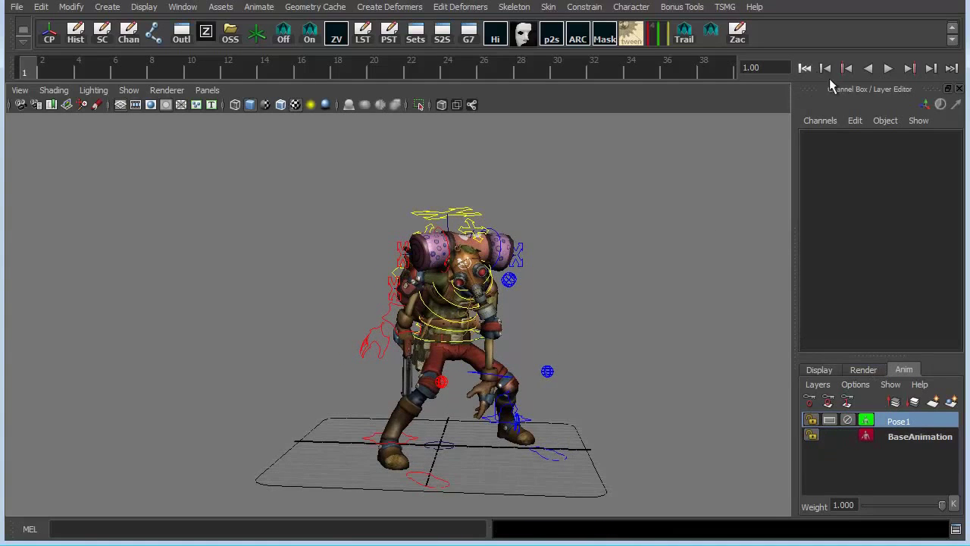
Play the jump animation back several times, ending on a front view of the character
{"action": "left_click", "coordinate": [889, 68]}
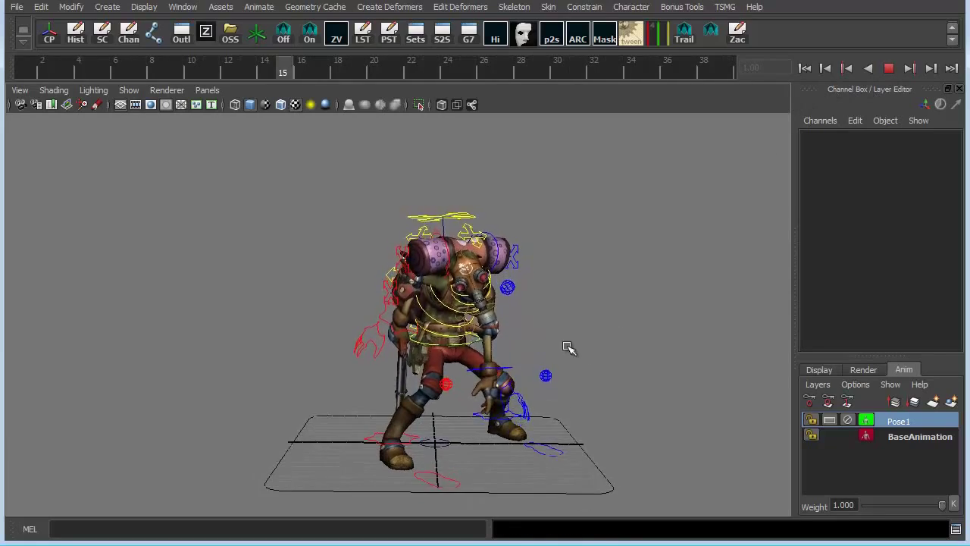
{"action": "mouse_move", "coordinate": [569, 347]}
{"action": "left_mouse_down", "text": "alt"}
{"action": "mouse_move", "coordinate": [483, 340]}
{"action": "mouse_move", "coordinate": [439, 377]}
{"action": "left_mouse_up", "text": "alt"}
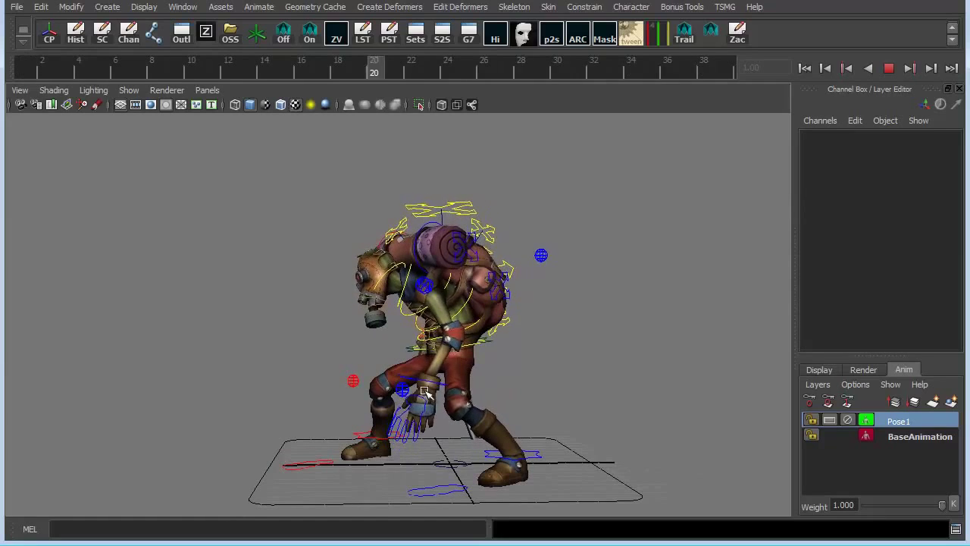
{"action": "key", "text": "Escape"}
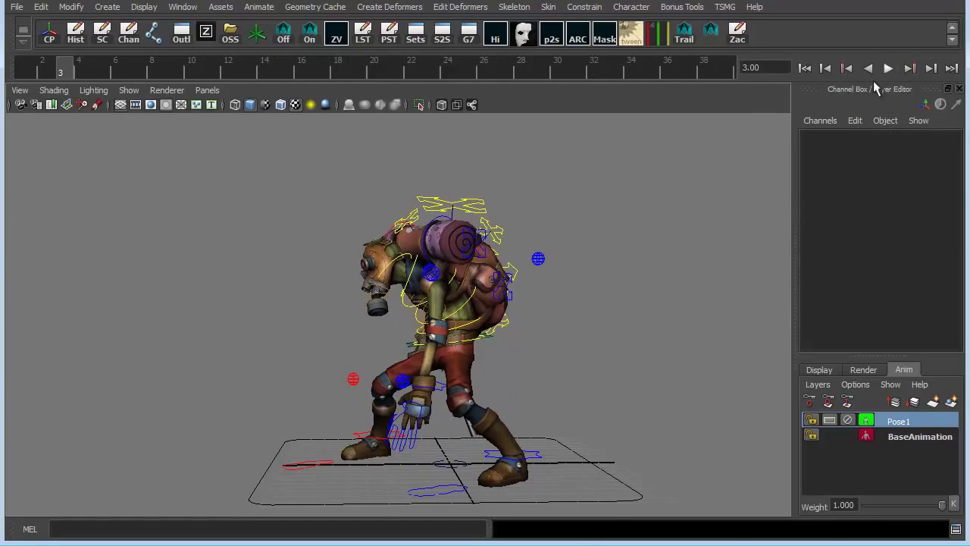
{"action": "left_click", "coordinate": [421, 388]}
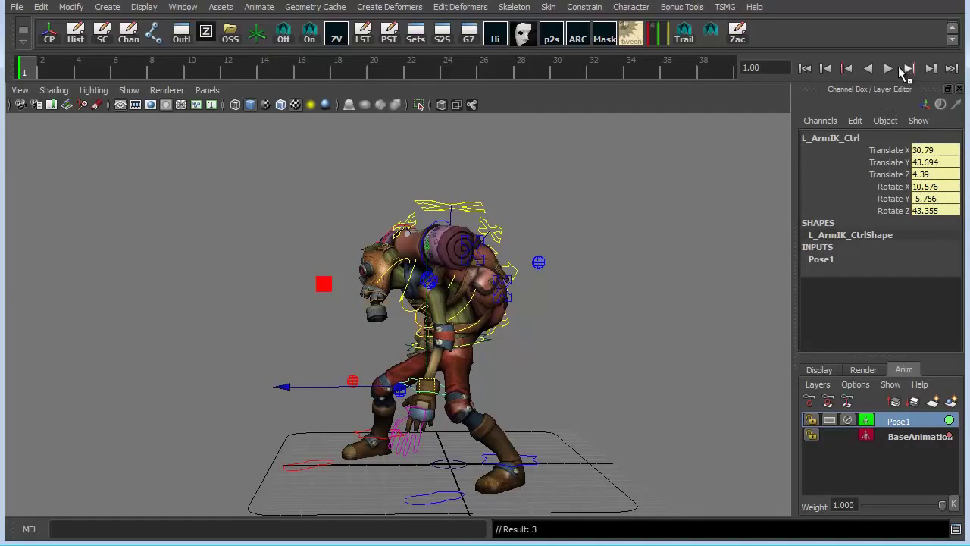
{"action": "left_click", "coordinate": [889, 69]}
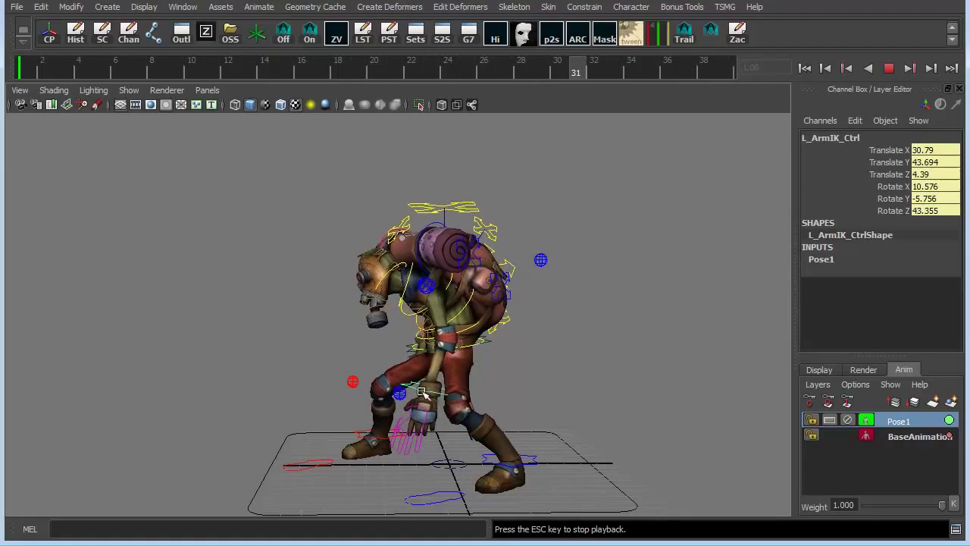
{"action": "left_click", "coordinate": [889, 69]}
{"action": "key", "text": "ctrl+z"}
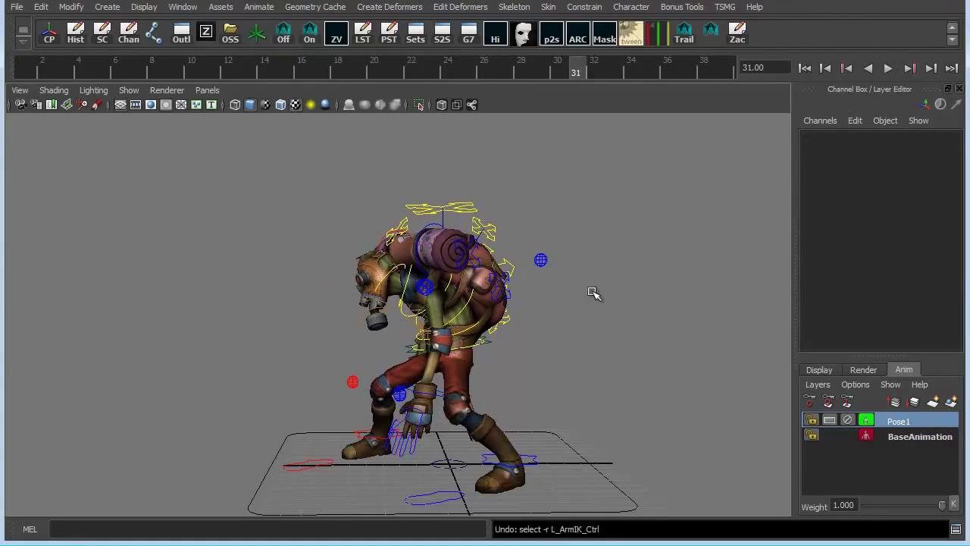
{"action": "left_click", "coordinate": [891, 72]}
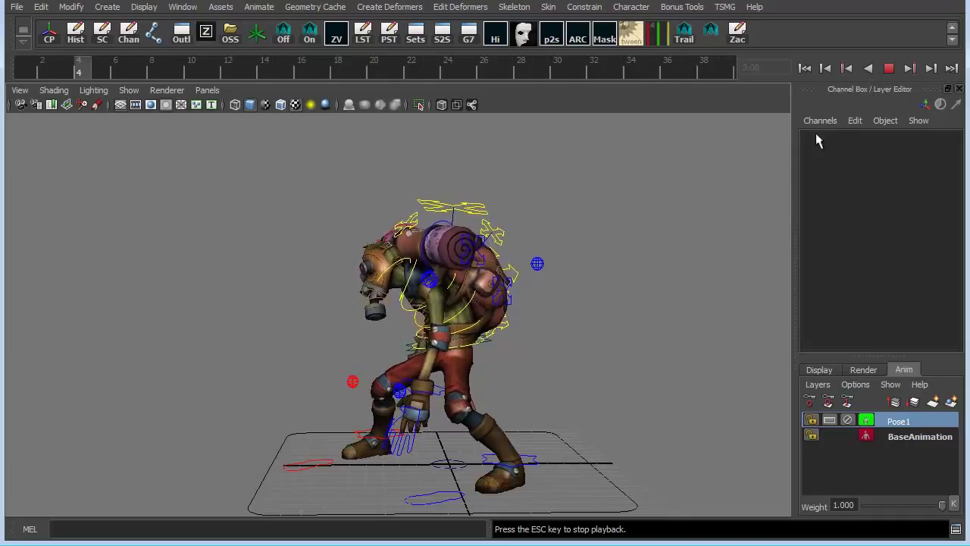
{"action": "mouse_move", "coordinate": [644, 296]}
{"action": "left_mouse_down", "text": "alt"}
{"action": "mouse_move", "coordinate": [614, 321]}
{"action": "mouse_move", "coordinate": [606, 300]}
{"action": "mouse_move", "coordinate": [515, 317]}
{"action": "mouse_move", "coordinate": [606, 314]}
{"action": "left_mouse_up", "text": "alt"}
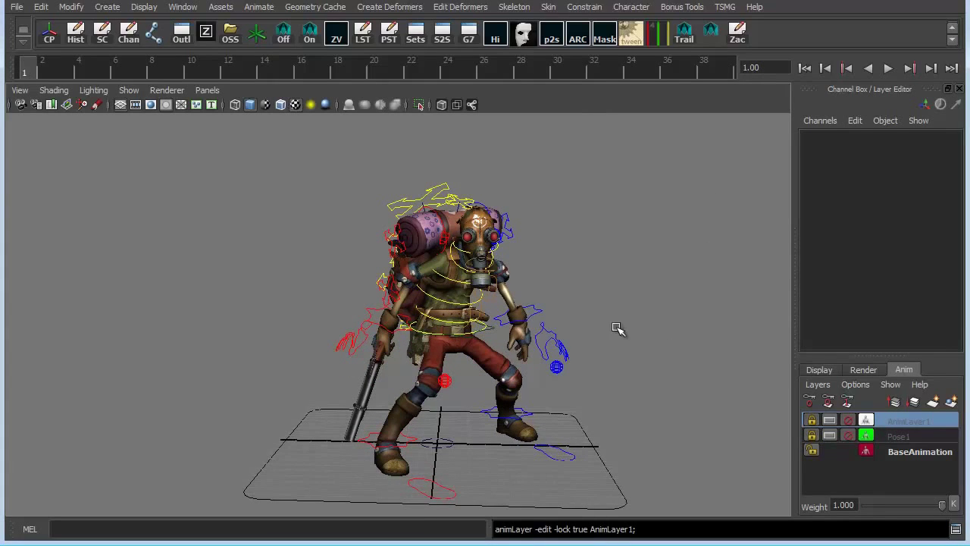
Play the jump while orbiting between three-quarter, side and front views
{"action": "mouse_move", "coordinate": [618, 328]}
{"action": "left_mouse_down", "text": "alt"}
{"action": "mouse_move", "coordinate": [656, 329]}
{"action": "mouse_move", "coordinate": [683, 299]}
{"action": "left_mouse_up", "text": "alt"}
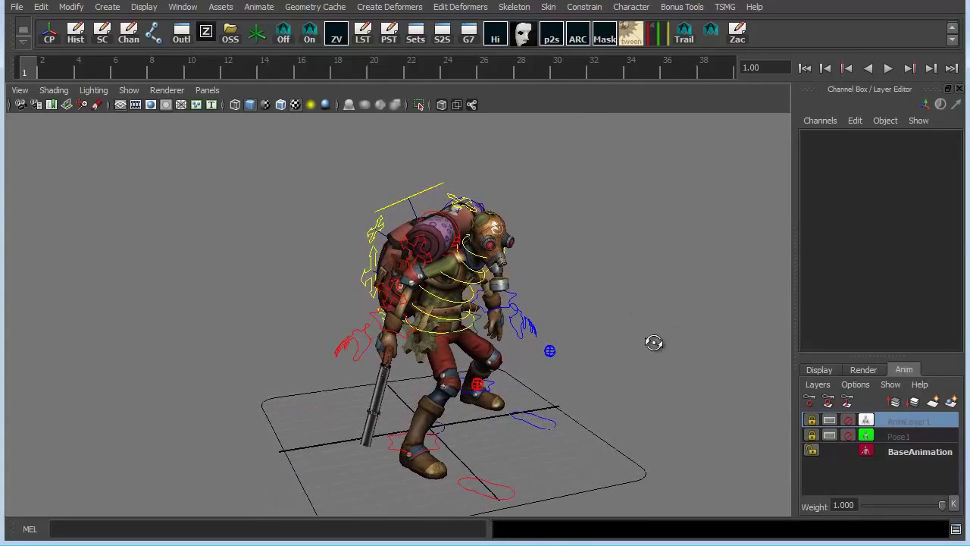
{"action": "left_click_drag", "start_coordinate": [654, 343], "coordinate": [645, 336], "text": "alt"}
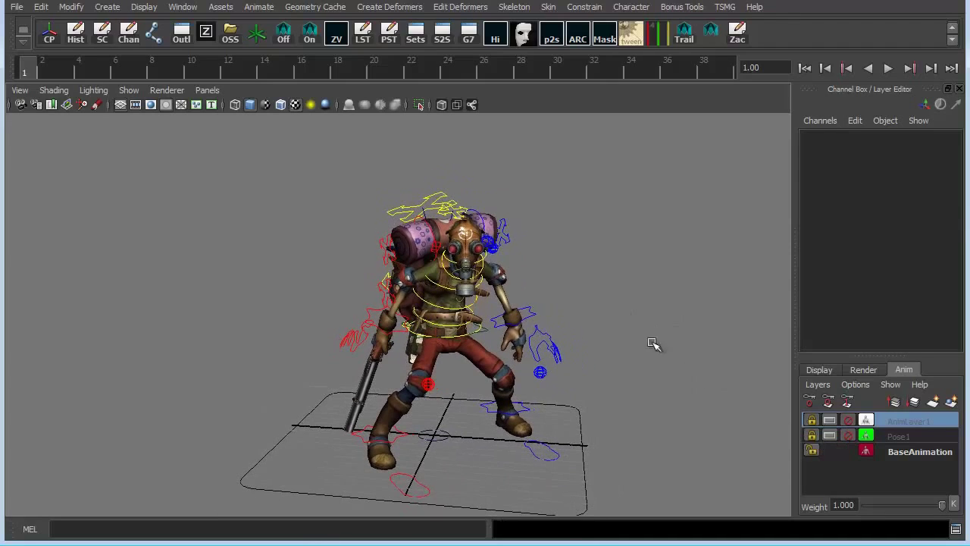
{"action": "left_click", "coordinate": [888, 70]}
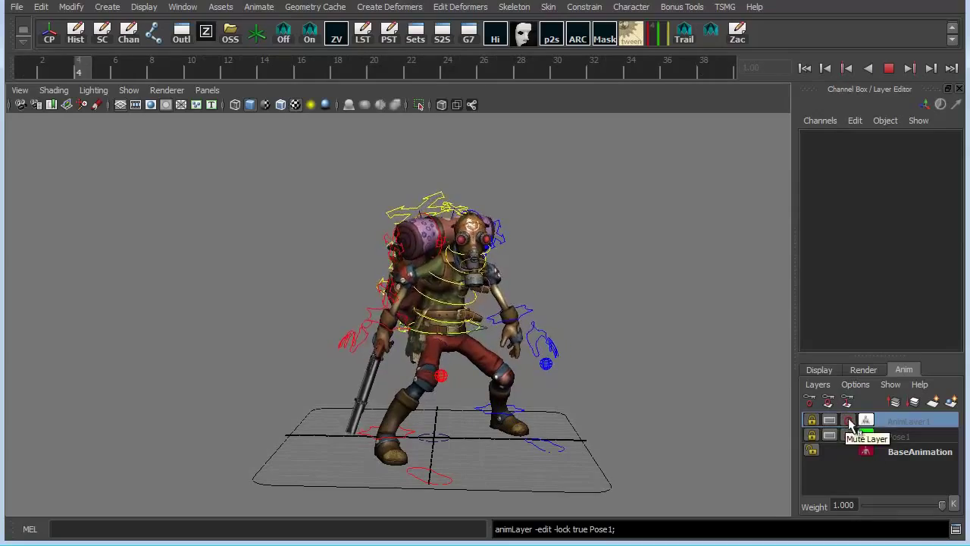
{"action": "mouse_move", "coordinate": [576, 321]}
{"action": "left_mouse_down", "text": "alt"}
{"action": "mouse_move", "coordinate": [704, 321]}
{"action": "mouse_move", "coordinate": [689, 329]}
{"action": "left_mouse_up", "text": "alt"}
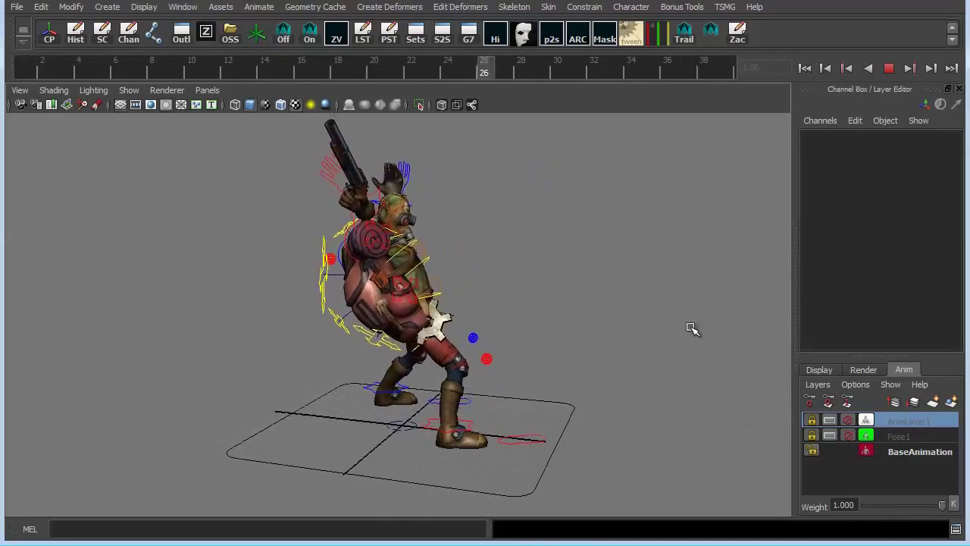
{"action": "mouse_move", "coordinate": [736, 353]}
{"action": "left_mouse_down", "text": "alt"}
{"action": "mouse_move", "coordinate": [619, 355]}
{"action": "mouse_move", "coordinate": [515, 341]}
{"action": "mouse_move", "coordinate": [624, 369]}
{"action": "left_mouse_up", "text": "alt"}
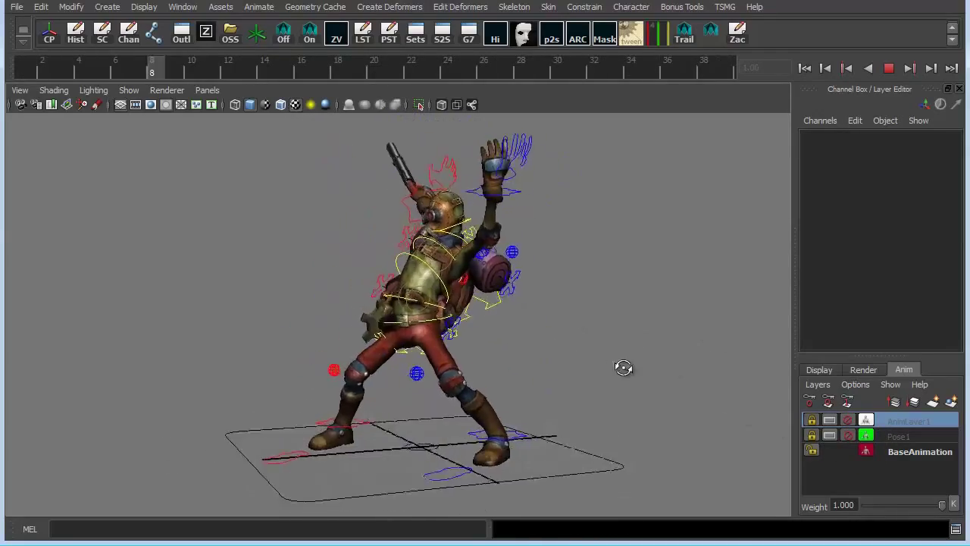
During playback, toggle AnimLayer1 and Pose1 mutes to compare the crouching and gun-raised jumps
{"action": "left_click", "coordinate": [847, 423]}
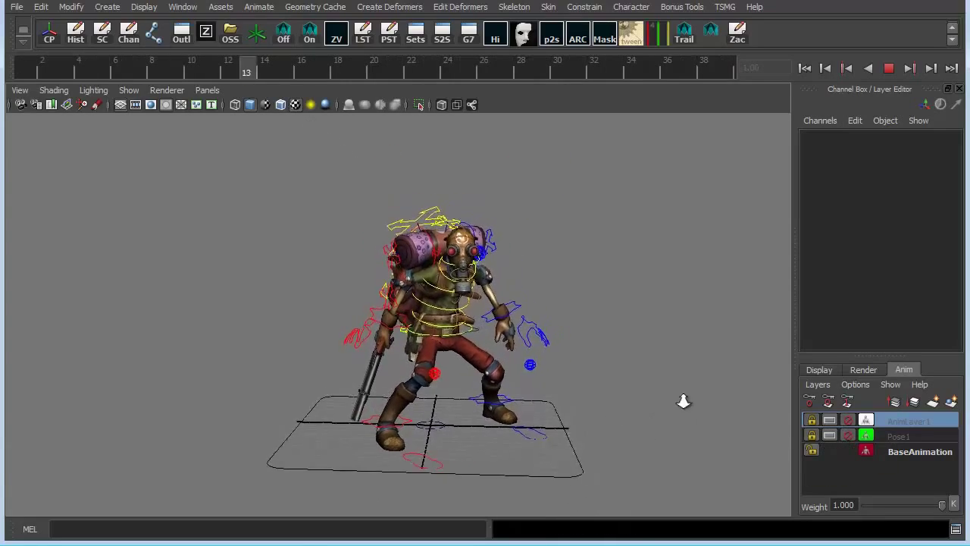
{"action": "left_click", "coordinate": [847, 439]}
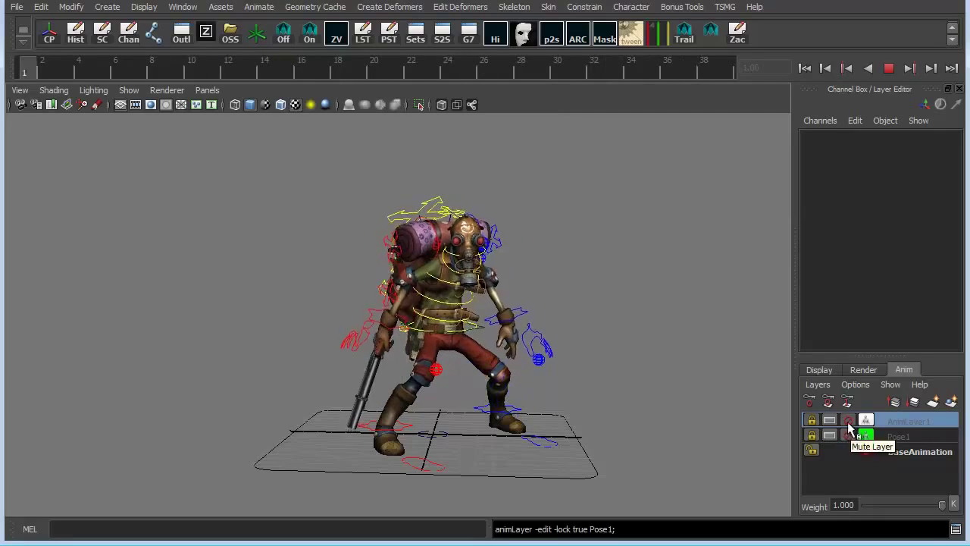
{"action": "left_click", "coordinate": [847, 436]}
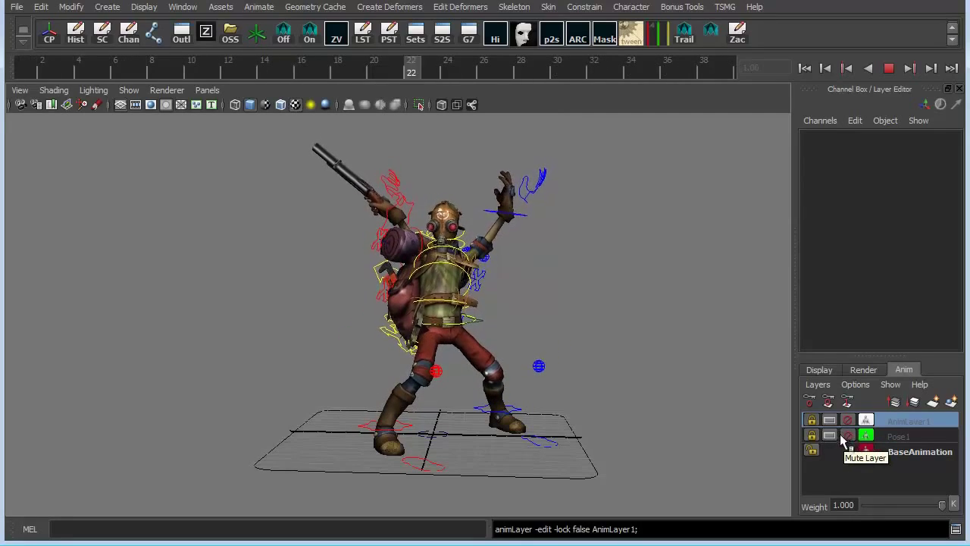
{"action": "left_click", "coordinate": [848, 437]}
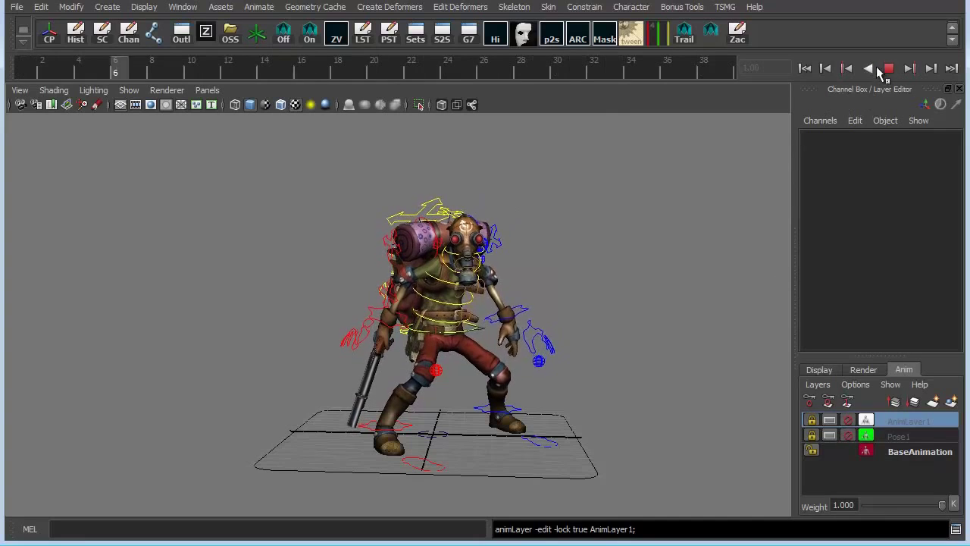
Stop playback at frame 30 and toggle Pose1 and AnimLayer1, leaving both unmuted
{"action": "left_click", "coordinate": [890, 69]}
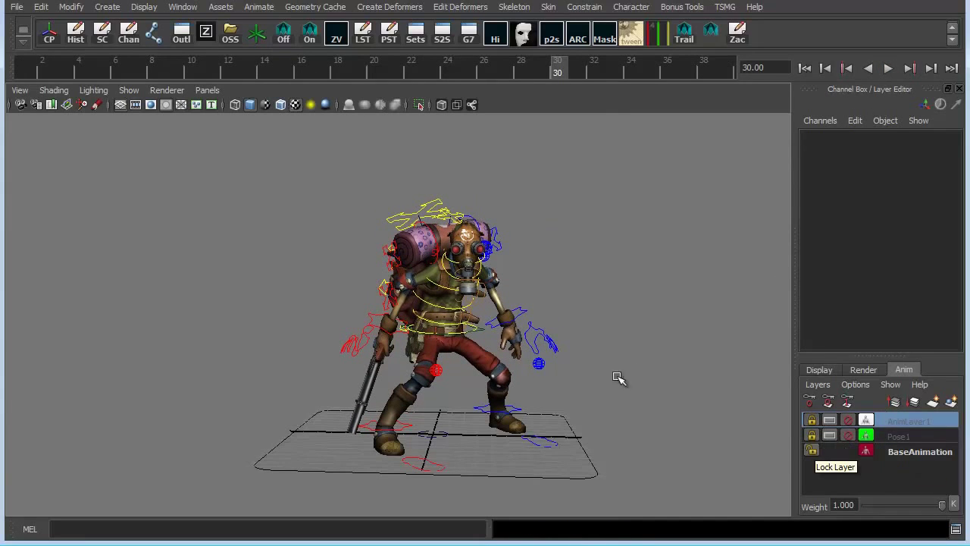
{"action": "left_click", "coordinate": [895, 452]}
{"action": "left_click", "coordinate": [848, 435]}
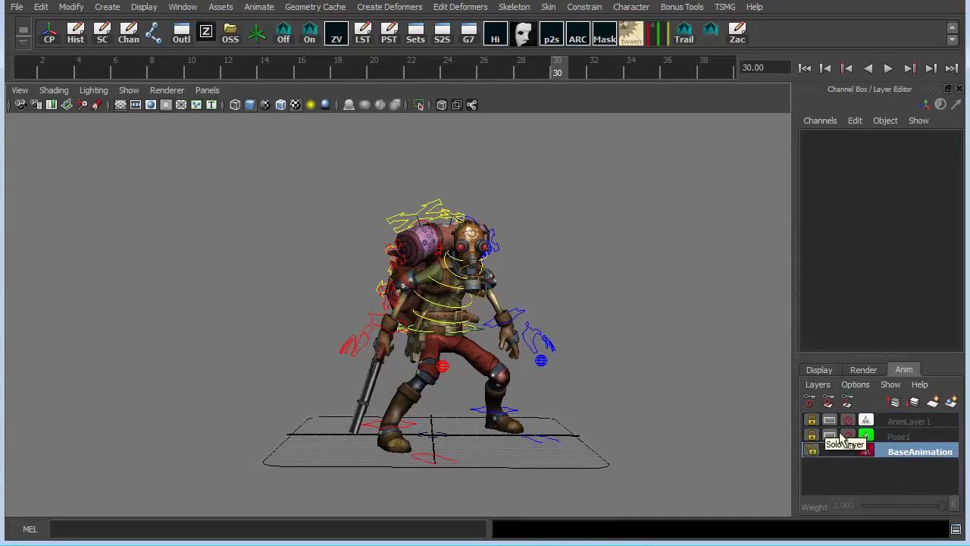
{"action": "left_click", "coordinate": [847, 421]}
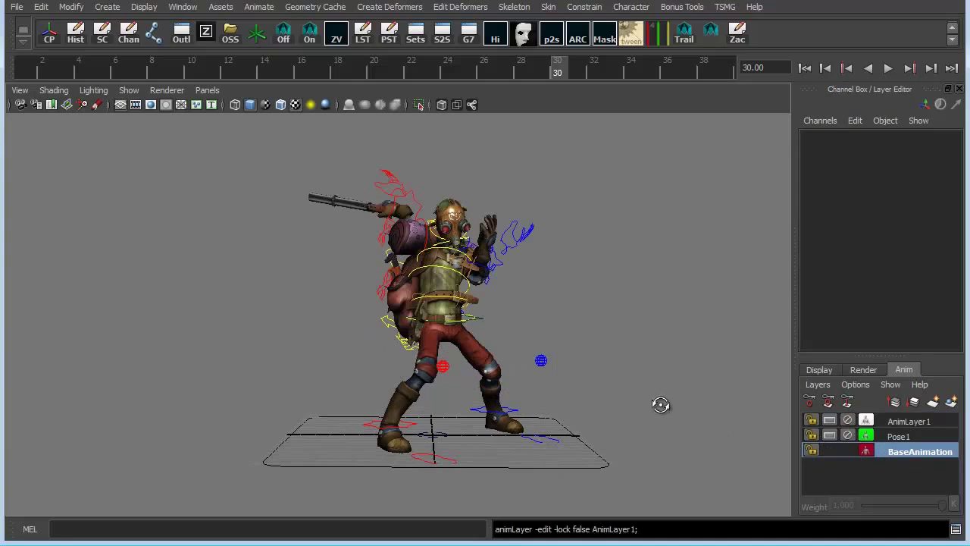
{"action": "left_click", "coordinate": [847, 436]}
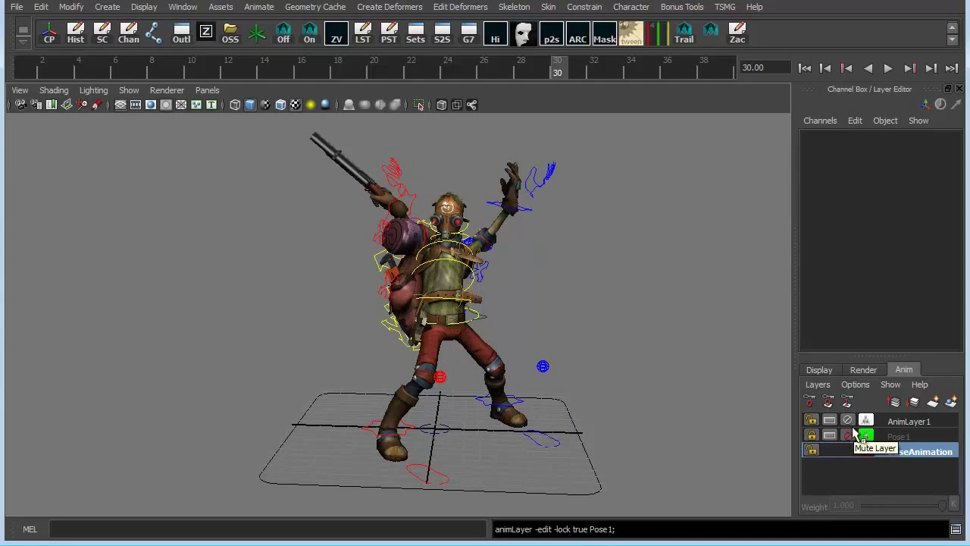
{"action": "left_click", "coordinate": [849, 436]}
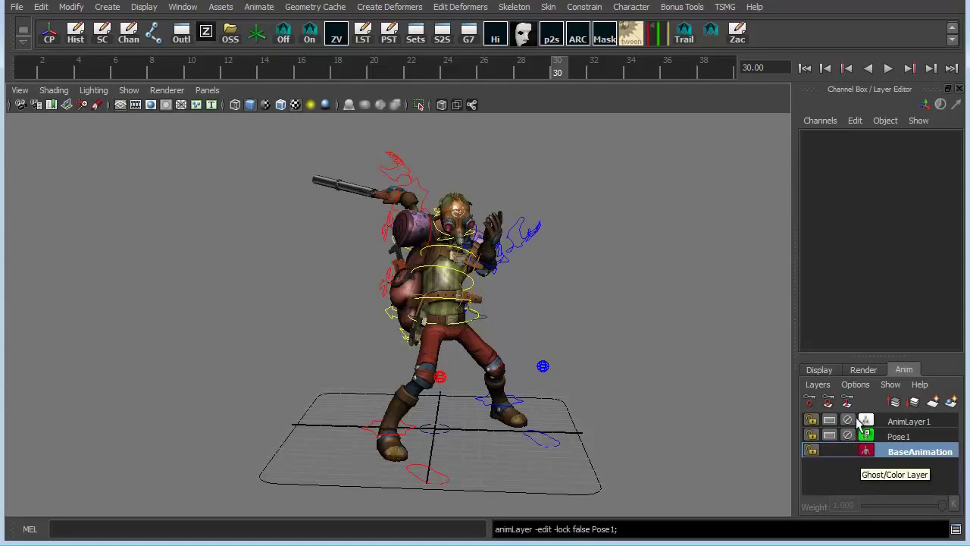
{"action": "left_click", "coordinate": [849, 421]}
{"action": "left_click", "coordinate": [848, 421]}
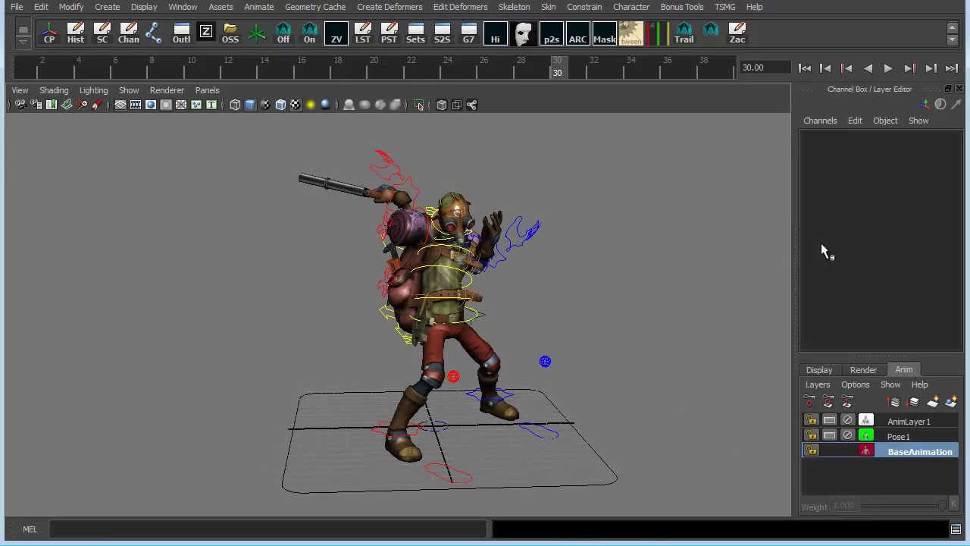
Preview the animation with both layers on, then mute AnimLayer1 and Pose1
{"action": "left_click", "coordinate": [889, 68]}
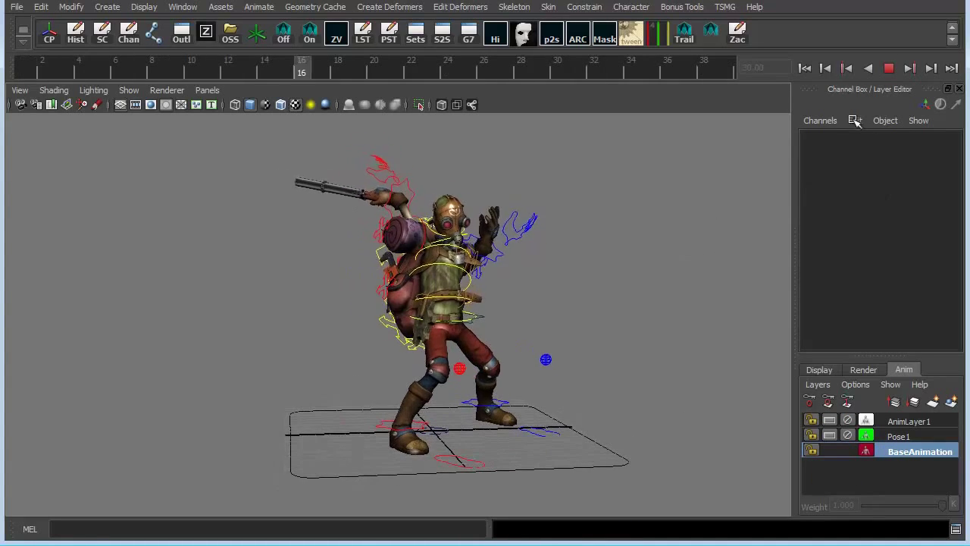
{"action": "left_click", "coordinate": [890, 69]}
{"action": "left_click", "coordinate": [849, 422]}
{"action": "left_click", "coordinate": [848, 436]}
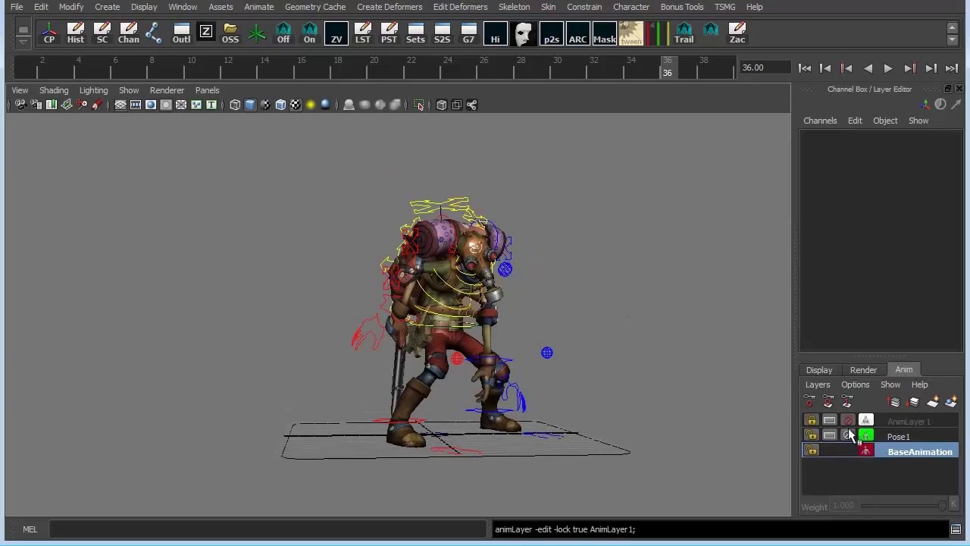
{"action": "left_click_drag", "start_coordinate": [624, 380], "coordinate": [592, 379], "text": "alt"}
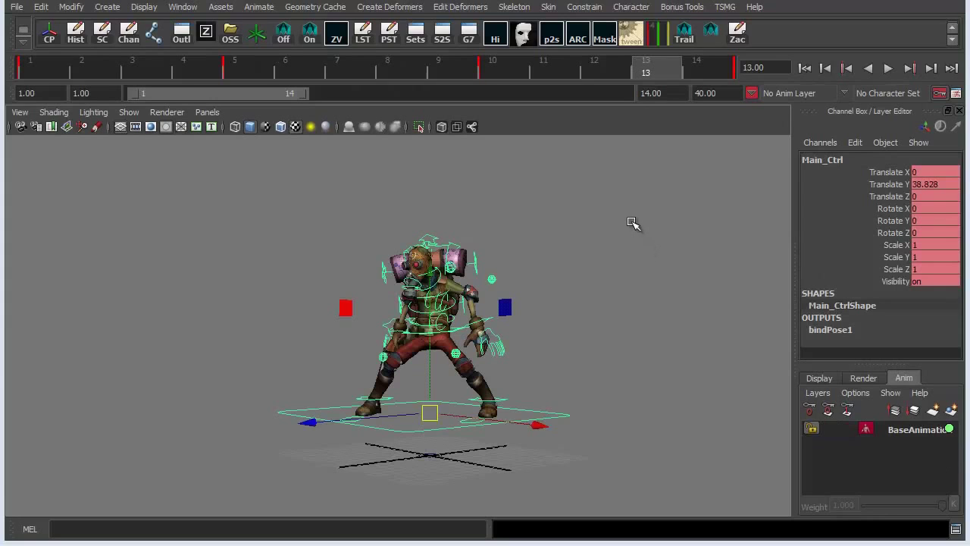
Play the jump from frame 1 and drag the playback range end to frame 14
{"action": "left_click", "coordinate": [817, 72]}
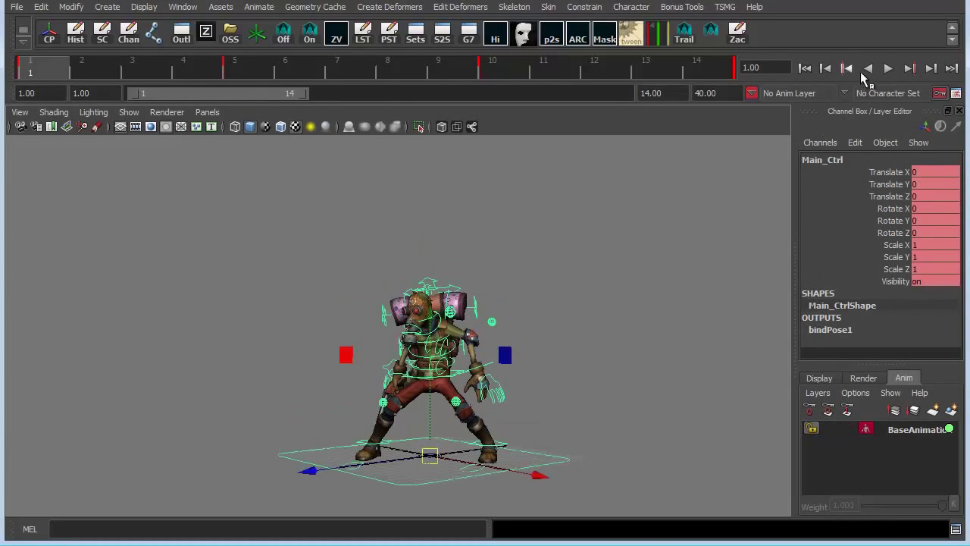
{"action": "left_click", "coordinate": [888, 68]}
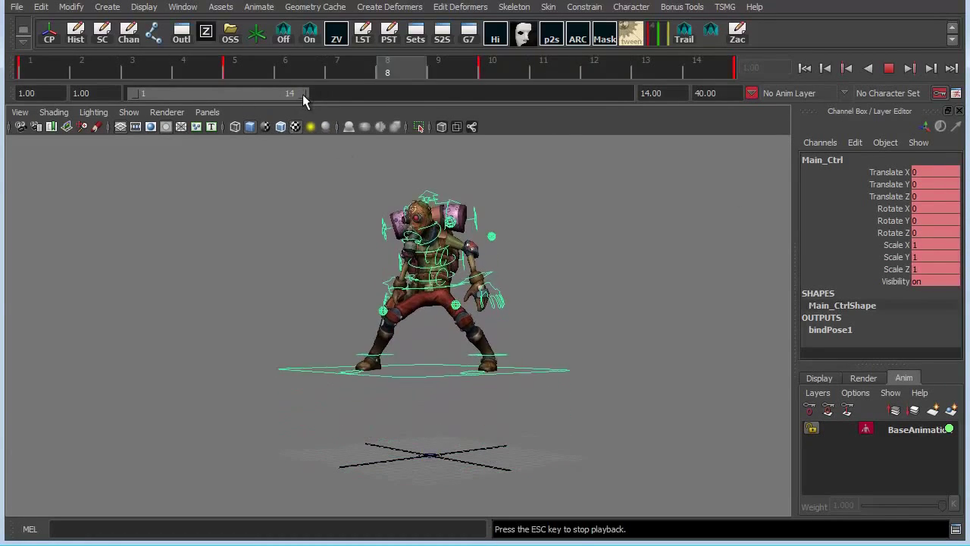
{"action": "left_click_drag", "start_coordinate": [303, 94], "coordinate": [296, 96]}
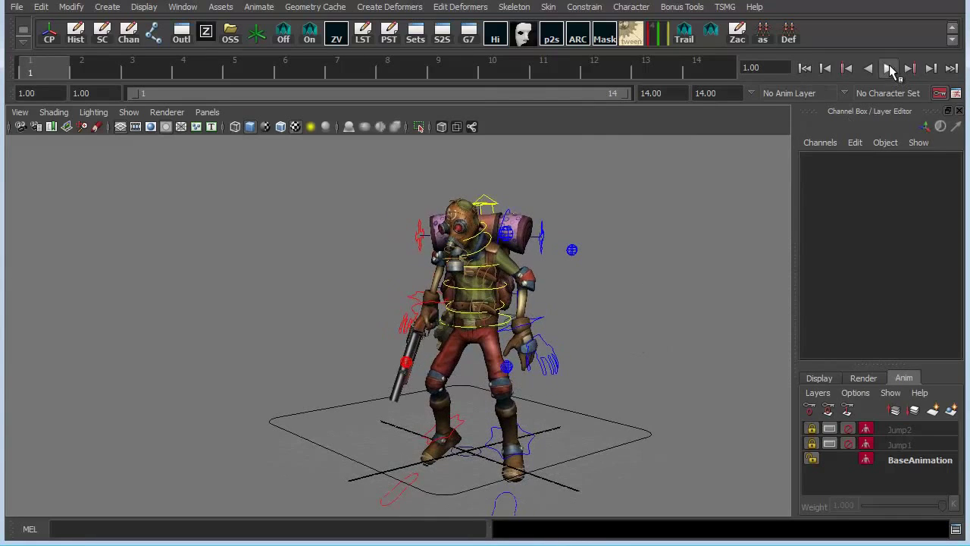
Play the jump, orbiting round to a raised front view, then stop
{"action": "left_click", "coordinate": [888, 68]}
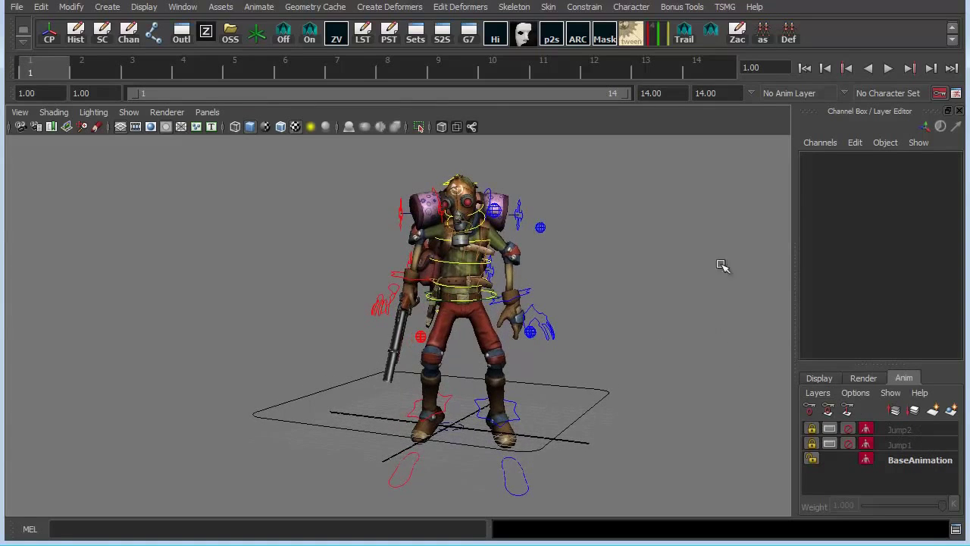
{"action": "left_click", "coordinate": [888, 68]}
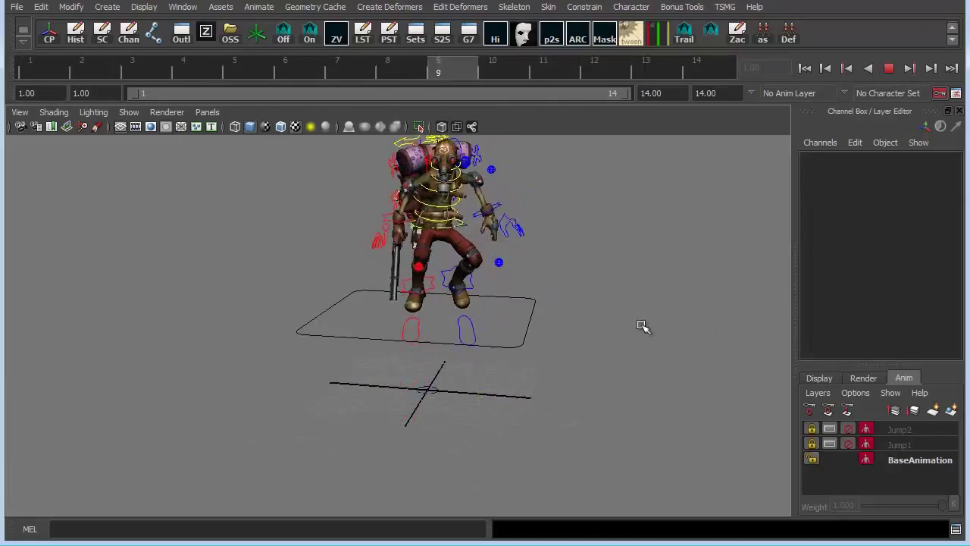
{"action": "mouse_move", "coordinate": [641, 327]}
{"action": "left_mouse_down", "text": "alt"}
{"action": "mouse_move", "coordinate": [418, 357]}
{"action": "mouse_move", "coordinate": [682, 408]}
{"action": "mouse_move", "coordinate": [592, 357]}
{"action": "mouse_move", "coordinate": [606, 381]}
{"action": "mouse_move", "coordinate": [541, 362]}
{"action": "mouse_move", "coordinate": [500, 370]}
{"action": "mouse_move", "coordinate": [513, 379]}
{"action": "mouse_move", "coordinate": [472, 379]}
{"action": "mouse_move", "coordinate": [451, 351]}
{"action": "left_mouse_up", "text": "alt"}
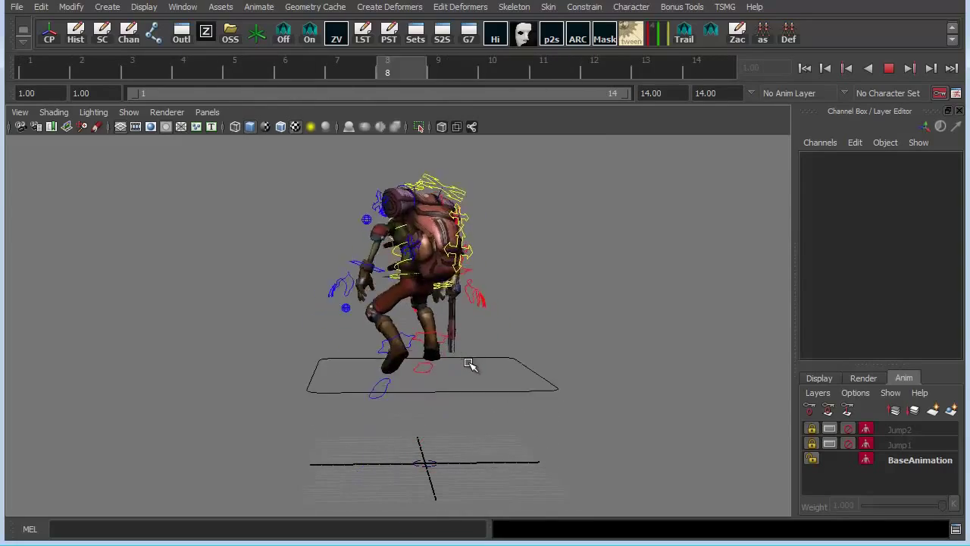
{"action": "left_click_drag", "start_coordinate": [533, 372], "coordinate": [917, 191], "text": "alt"}
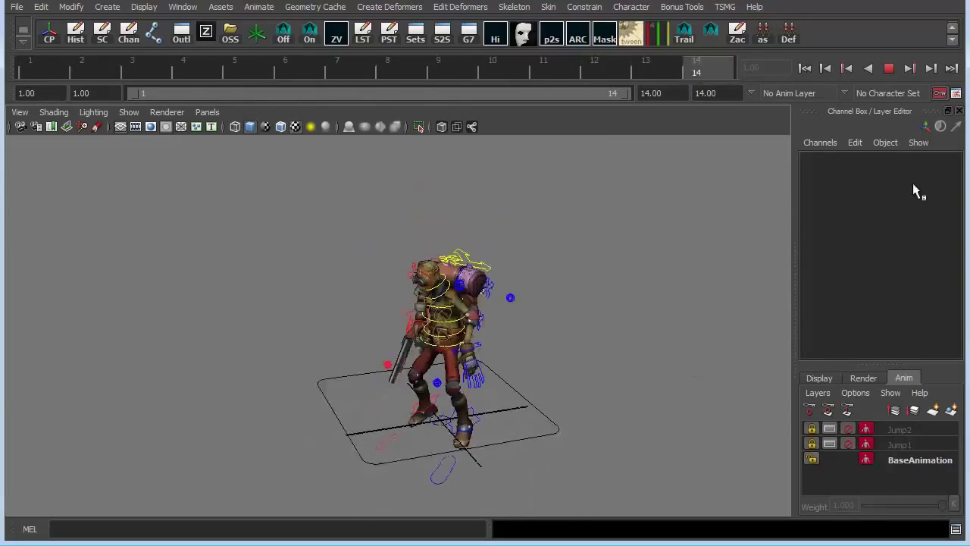
{"action": "left_click", "coordinate": [889, 70]}
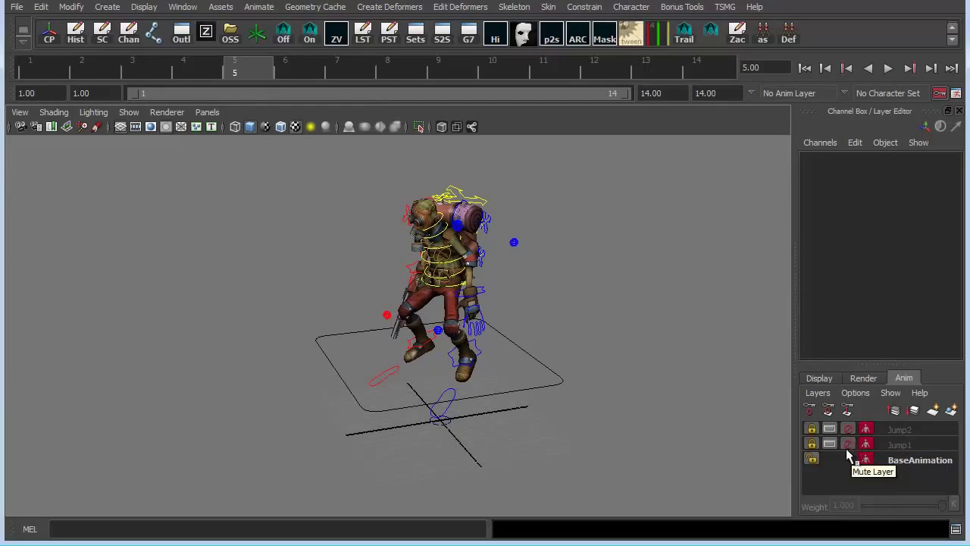
Replay the jump with Jump1 unmuted, mute Jump1 again, and stop at frame 9
{"action": "left_click", "coordinate": [846, 445]}
{"action": "left_click", "coordinate": [889, 67]}
{"action": "left_click_drag", "start_coordinate": [750, 251], "coordinate": [691, 283], "text": "alt"}
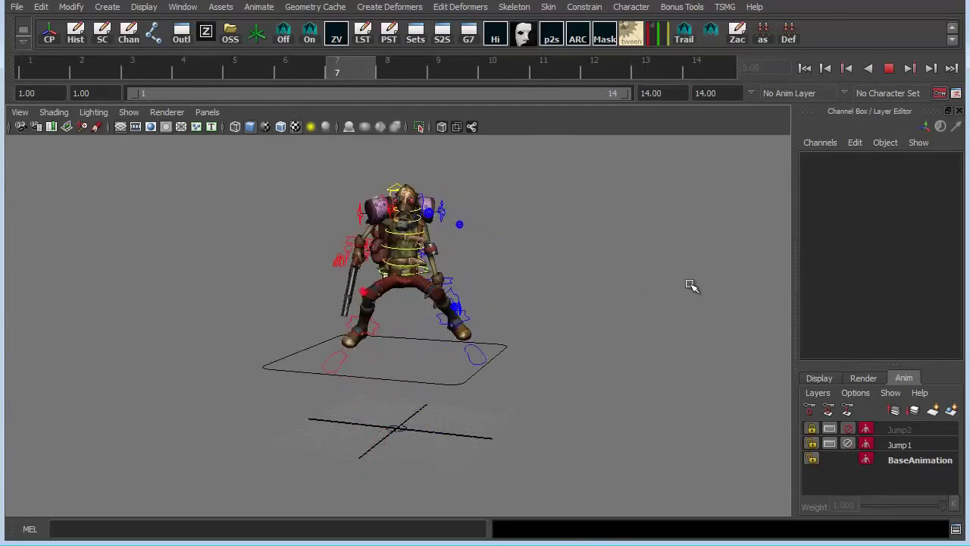
{"action": "left_click", "coordinate": [848, 446]}
{"action": "mouse_move", "coordinate": [661, 344]}
{"action": "left_mouse_down", "text": "alt"}
{"action": "mouse_move", "coordinate": [552, 306]}
{"action": "mouse_move", "coordinate": [613, 301]}
{"action": "mouse_move", "coordinate": [595, 264]}
{"action": "mouse_move", "coordinate": [581, 328]}
{"action": "left_mouse_up", "text": "alt"}
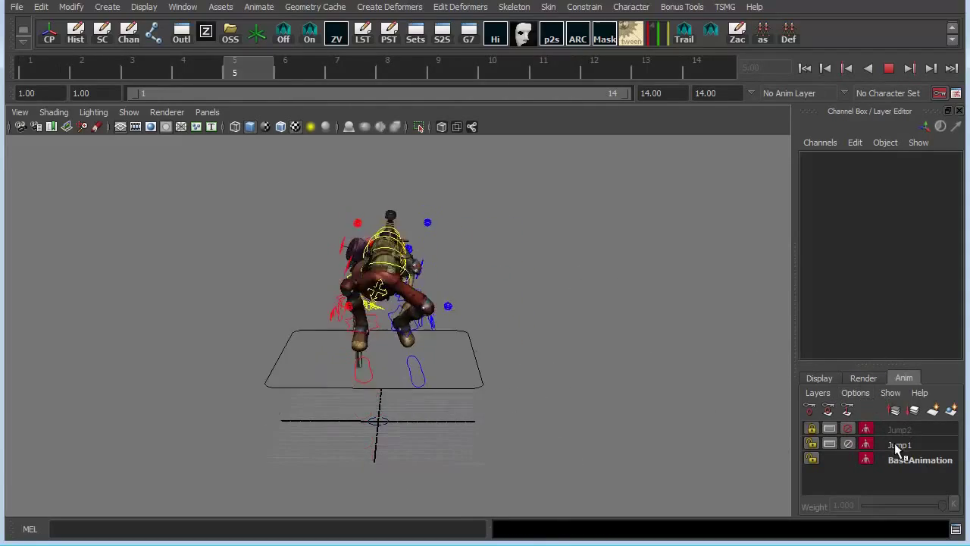
{"action": "left_click", "coordinate": [889, 69]}
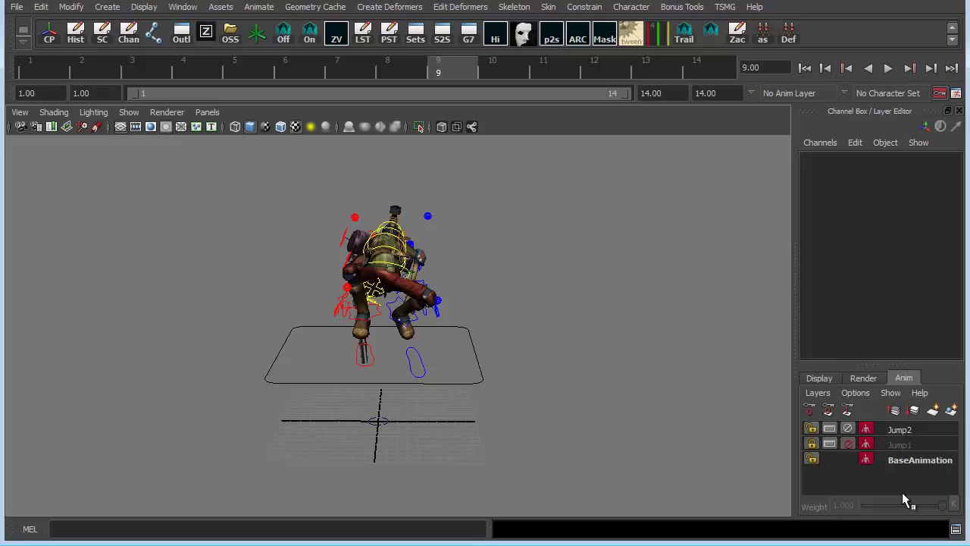
Mute Jump2, select all controls the layer animates, and return to frame 1
{"action": "left_click", "coordinate": [849, 428]}
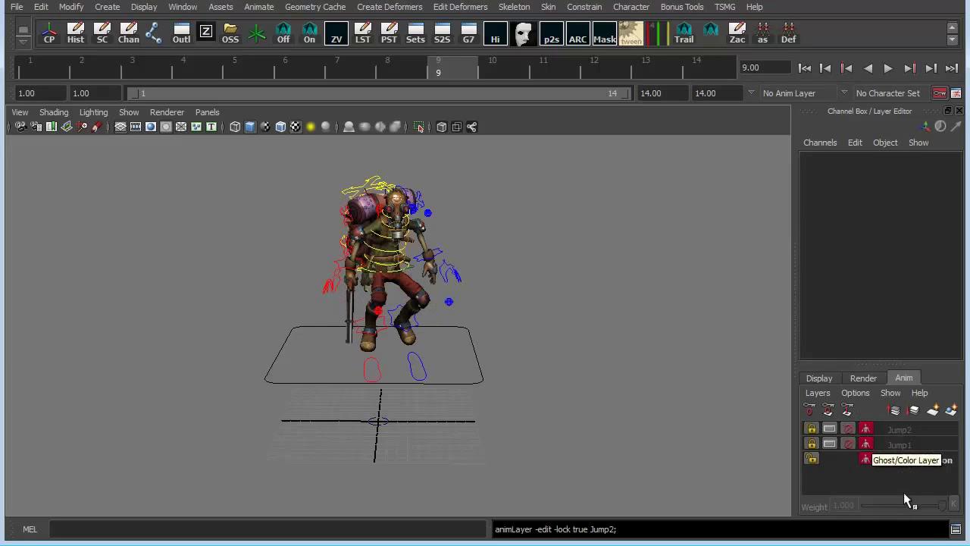
{"action": "right_click", "coordinate": [905, 432]}
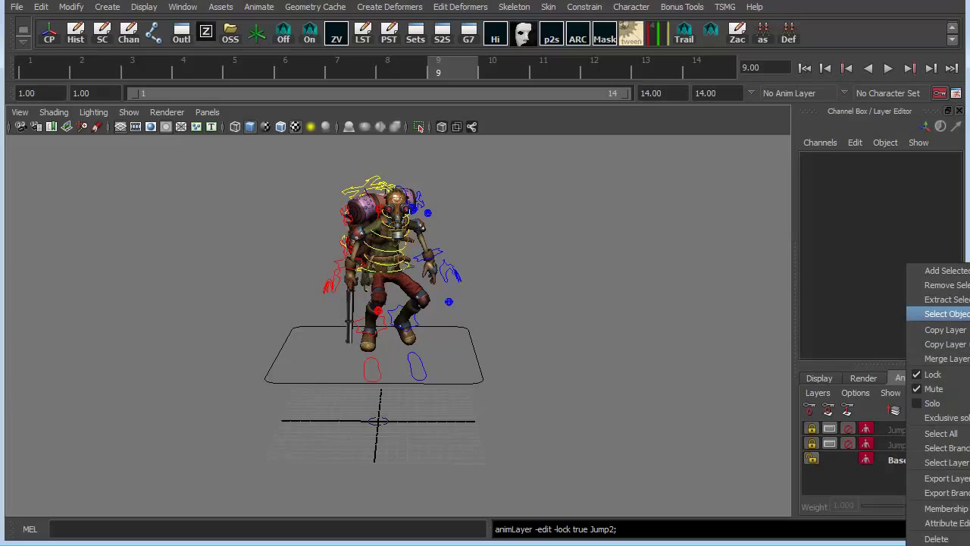
{"action": "left_click", "coordinate": [940, 314]}
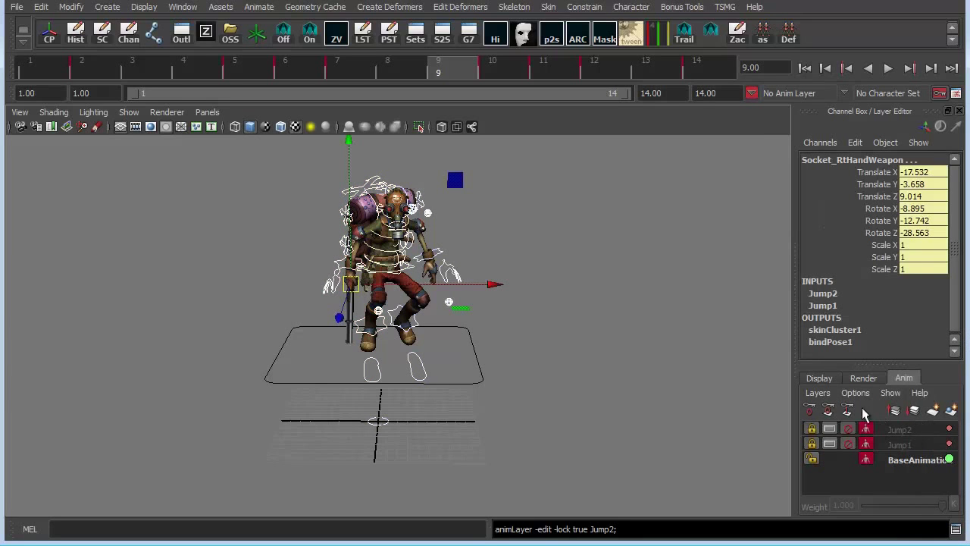
{"action": "left_click", "coordinate": [806, 67]}
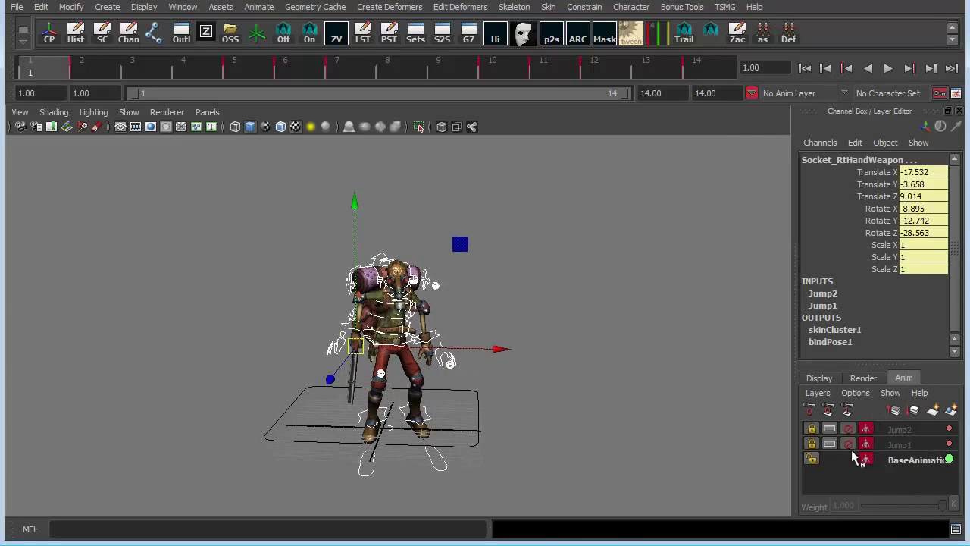
{"action": "left_click", "coordinate": [470, 413]}
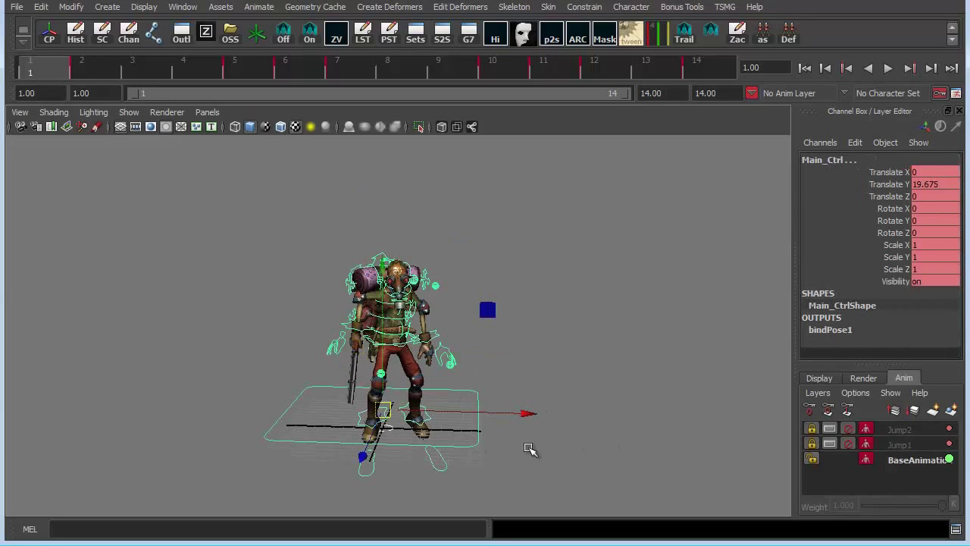
{"action": "key", "text": "ctrl+z"}
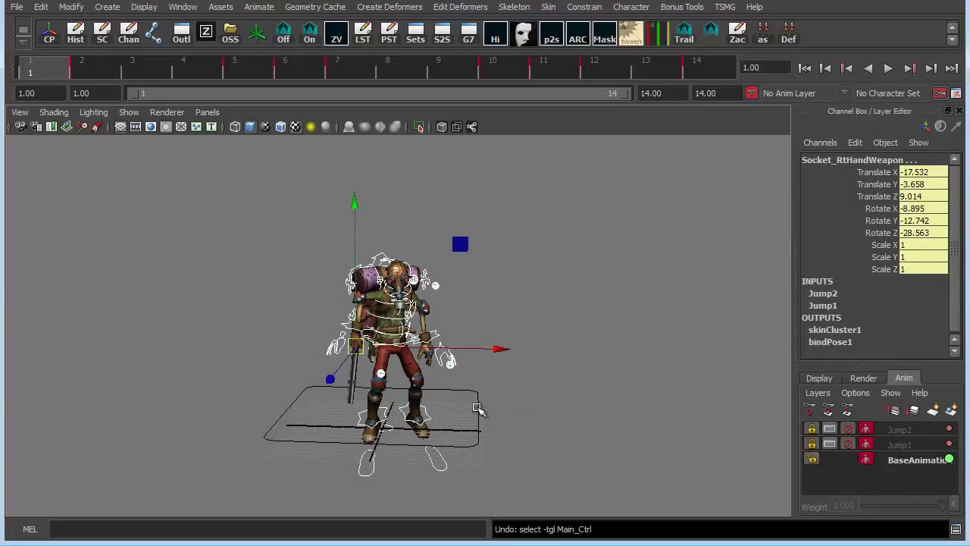
{"action": "left_click", "coordinate": [478, 410], "text": "shift"}
{"action": "key", "text": "ctrl+z"}
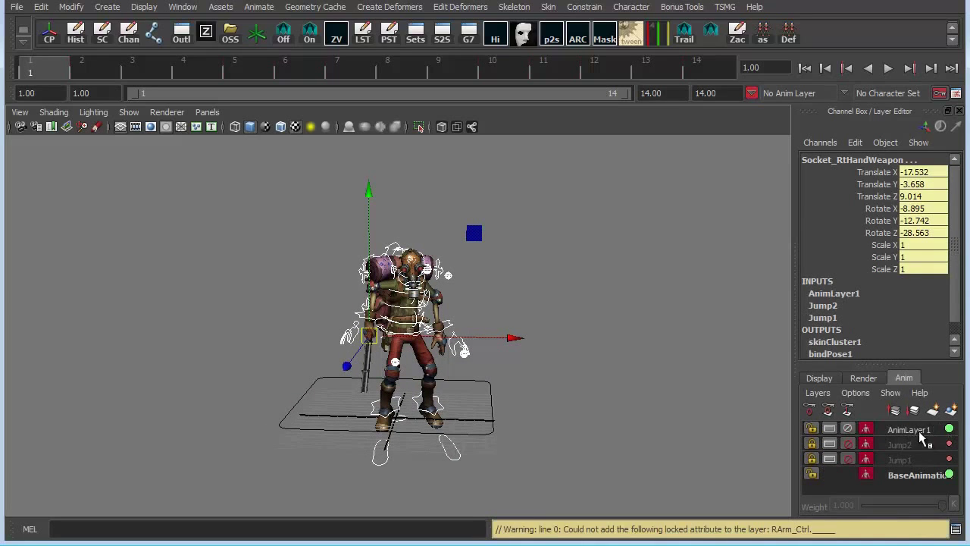
Rename the new AnimLayer1 to Override
{"action": "left_click", "coordinate": [920, 433]}
{"action": "double_click", "coordinate": [919, 430]}
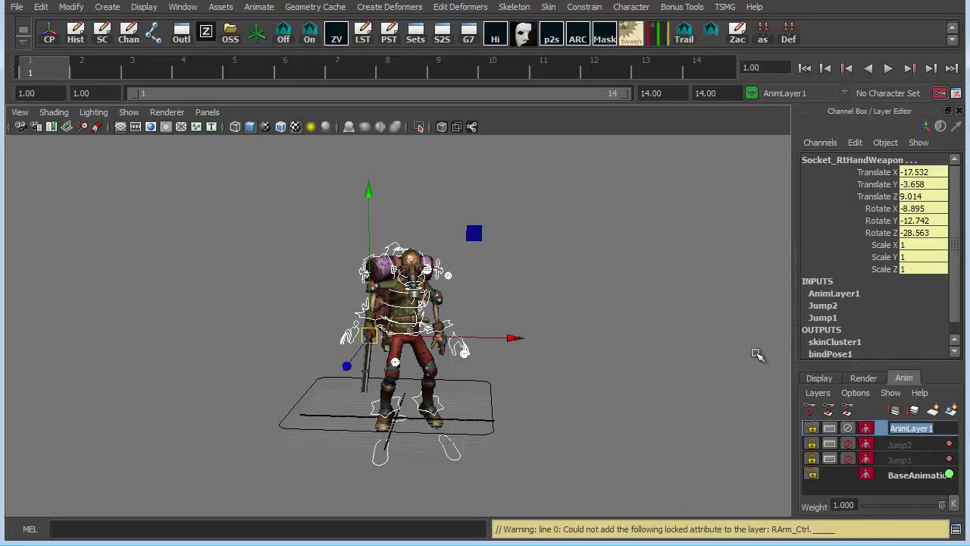
{"action": "type", "text": "Ov"}
{"action": "type", "text": "errid"}
{"action": "key", "text": "Return"}
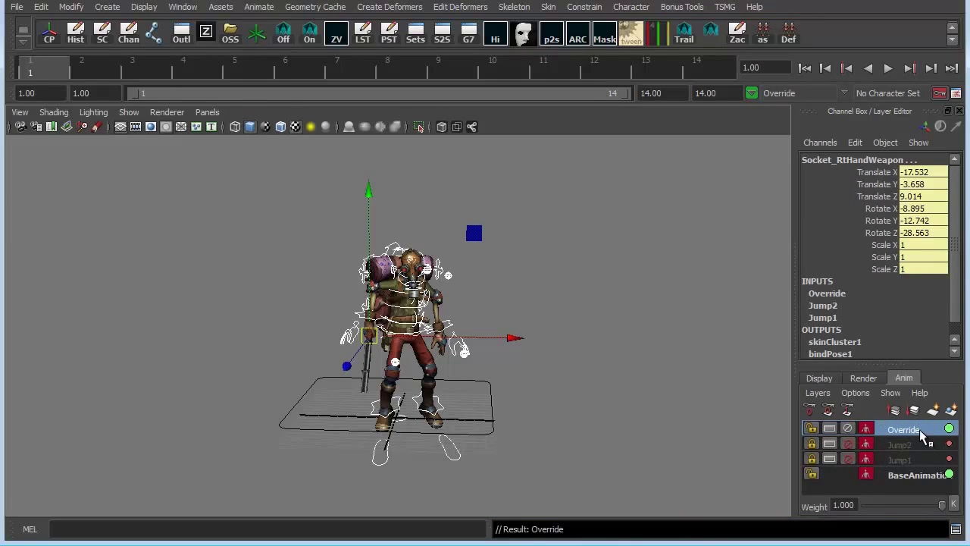
Set the Override layer's Layer Mode to Override
{"action": "right_click", "coordinate": [927, 430]}
{"action": "mouse_move", "coordinate": [951, 389]}
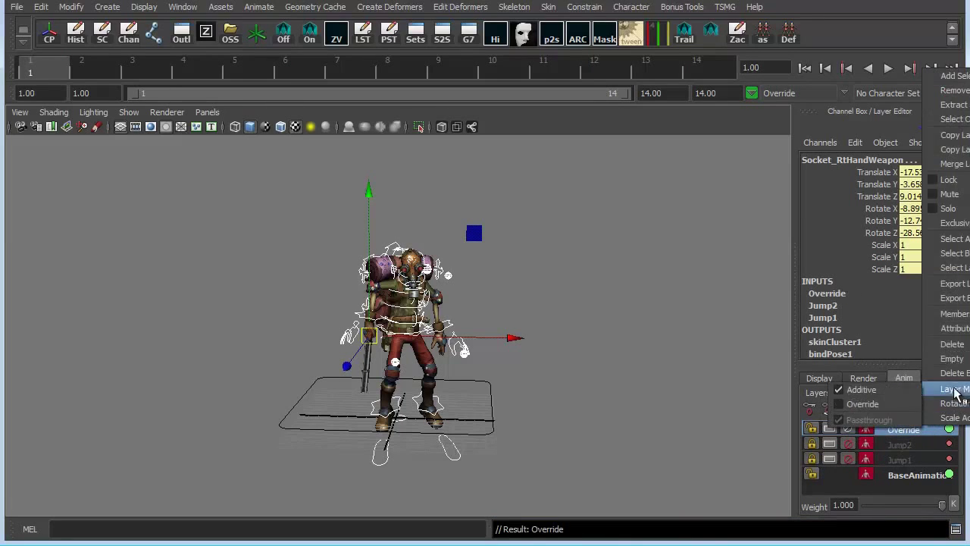
{"action": "left_click", "coordinate": [891, 412]}
{"action": "left_click_drag", "start_coordinate": [598, 371], "coordinate": [613, 364], "text": "alt"}
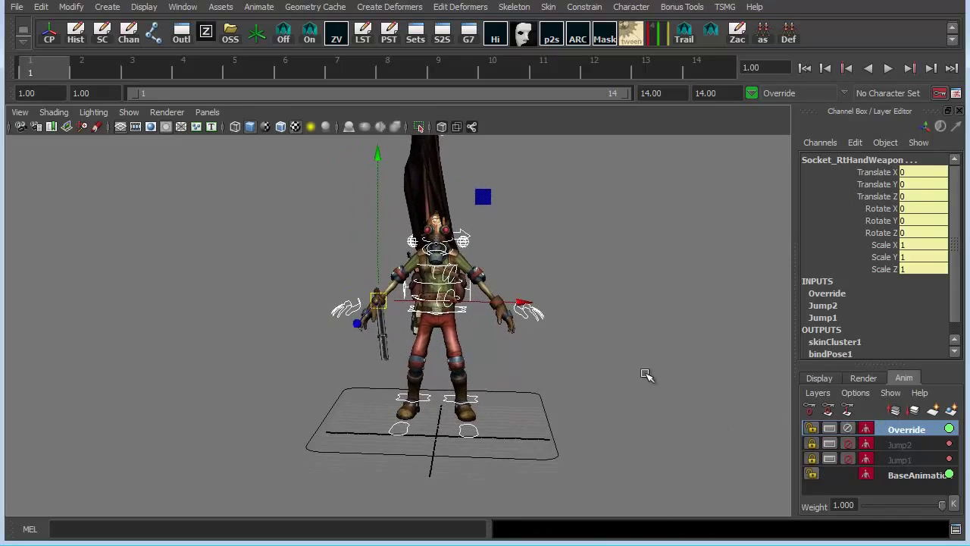
{"action": "mouse_move", "coordinate": [529, 370]}
{"action": "left_mouse_down", "text": "alt"}
{"action": "mouse_move", "coordinate": [544, 347]}
{"action": "mouse_move", "coordinate": [539, 340]}
{"action": "left_mouse_up", "text": "alt"}
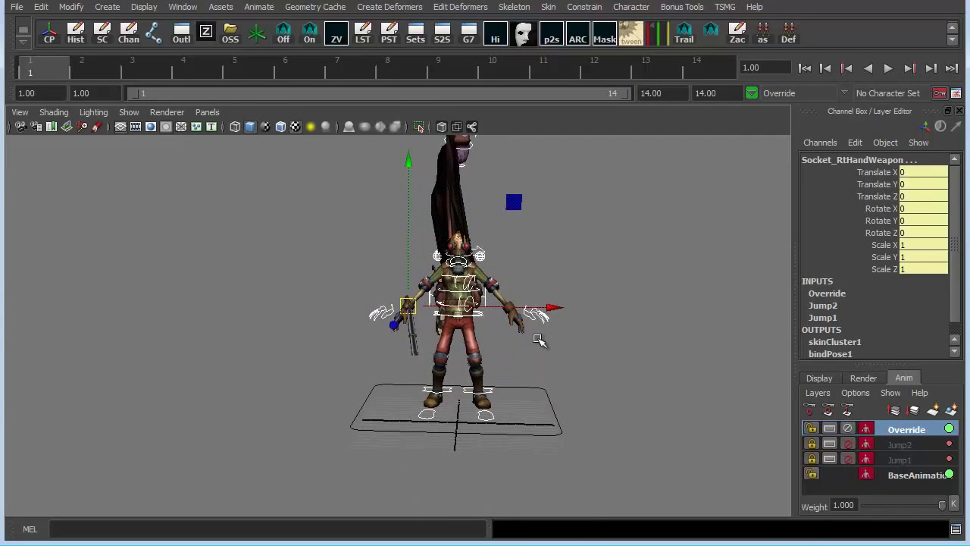
{"action": "mouse_move", "coordinate": [570, 378]}
{"action": "left_mouse_down", "text": "alt"}
{"action": "mouse_move", "coordinate": [602, 357]}
{"action": "mouse_move", "coordinate": [621, 381]}
{"action": "mouse_move", "coordinate": [574, 381]}
{"action": "mouse_move", "coordinate": [789, 448]}
{"action": "left_mouse_up", "text": "alt"}
Toggle the Override layer's Mute off and on, leaving it muted so the jump shows
{"action": "left_click", "coordinate": [848, 429]}
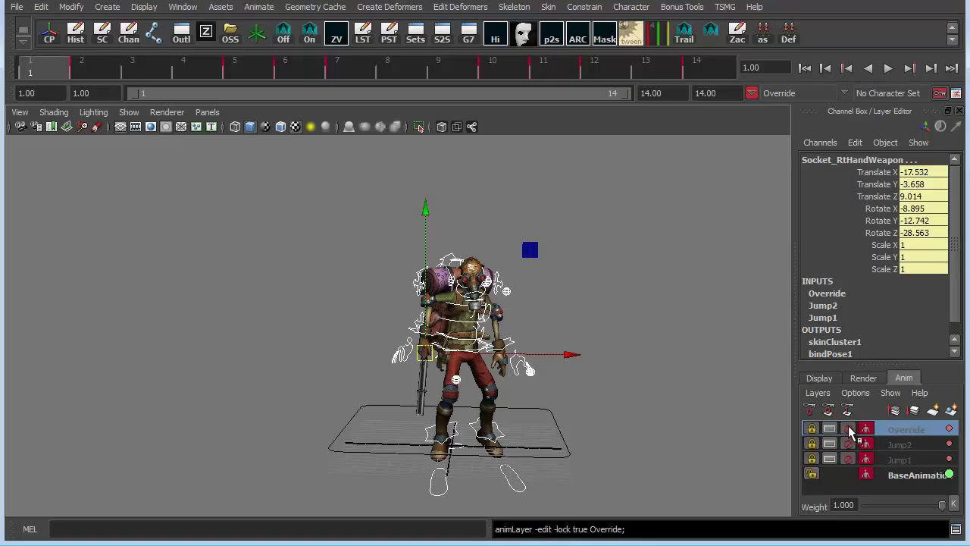
{"action": "left_click", "coordinate": [849, 429]}
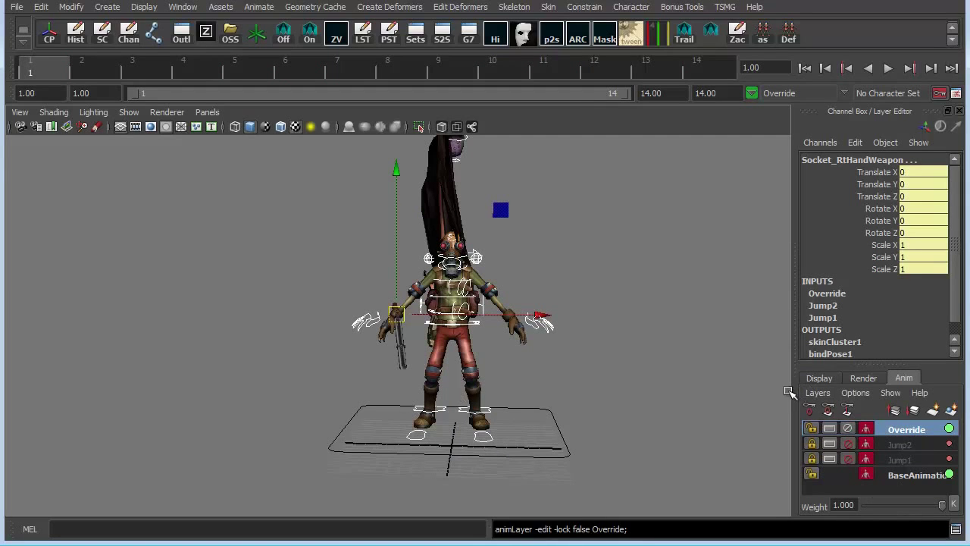
{"action": "left_click", "coordinate": [849, 429]}
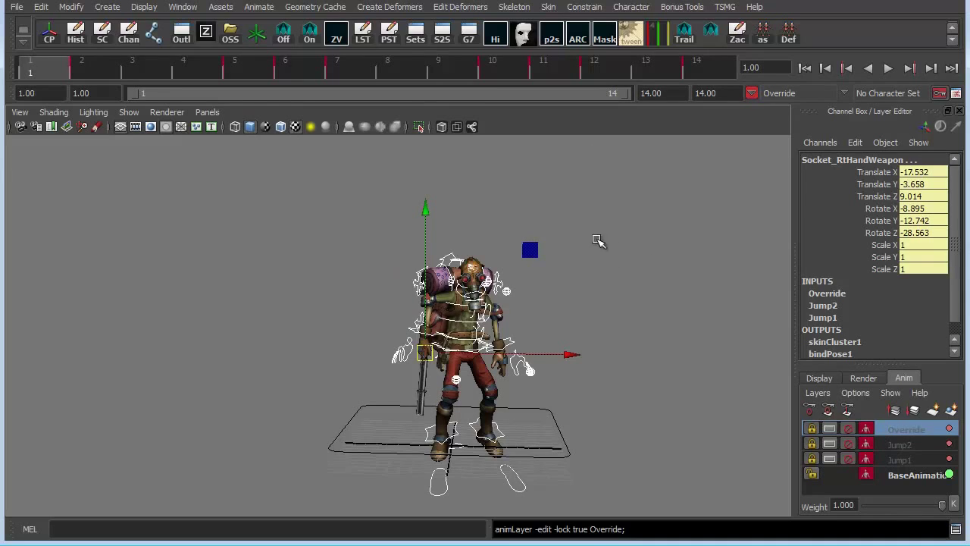
Save the current crouched pose to the shelf as a button labelled 'Pose'
{"action": "middle_click_drag", "start_coordinate": [601, 240], "coordinate": [624, 237], "text": "alt"}
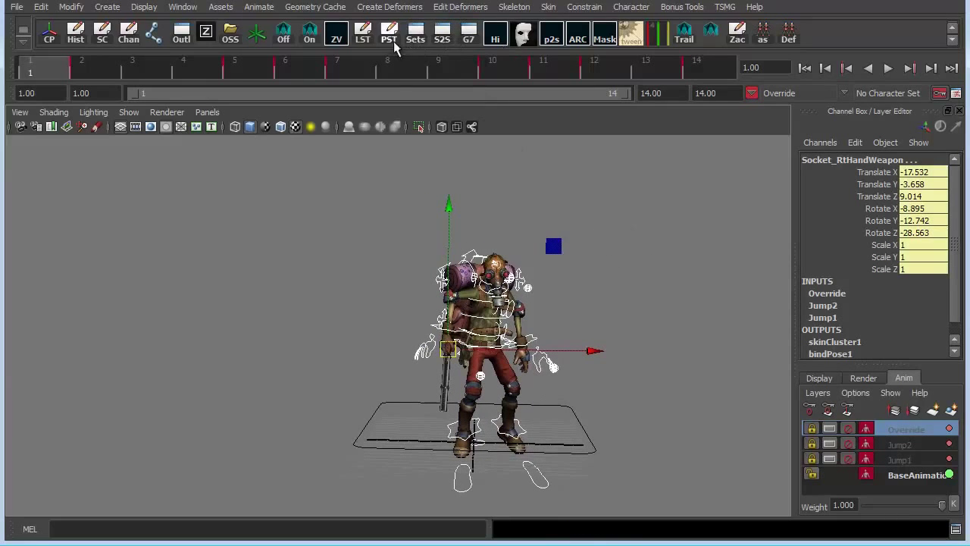
{"action": "left_click", "coordinate": [551, 38]}
{"action": "type", "text": "Pose"}
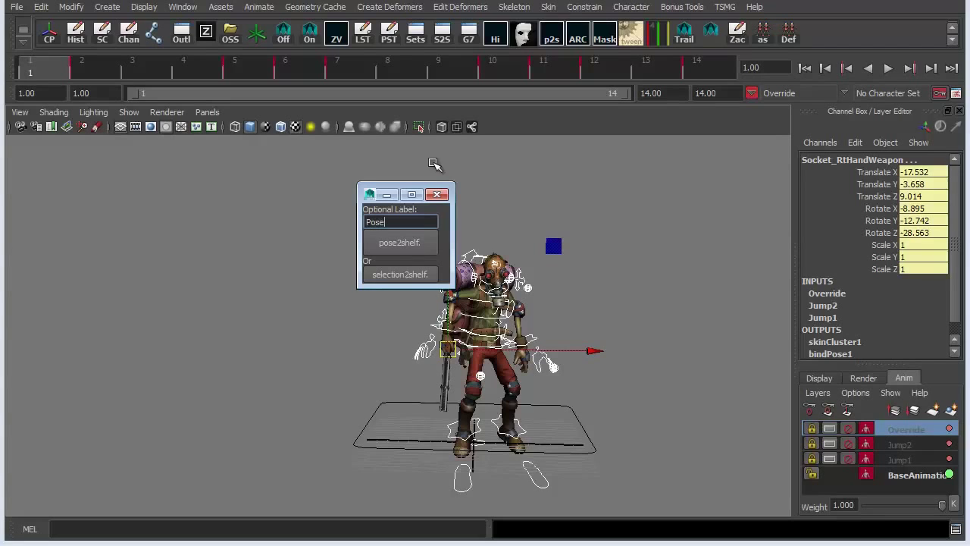
{"action": "left_click", "coordinate": [399, 242]}
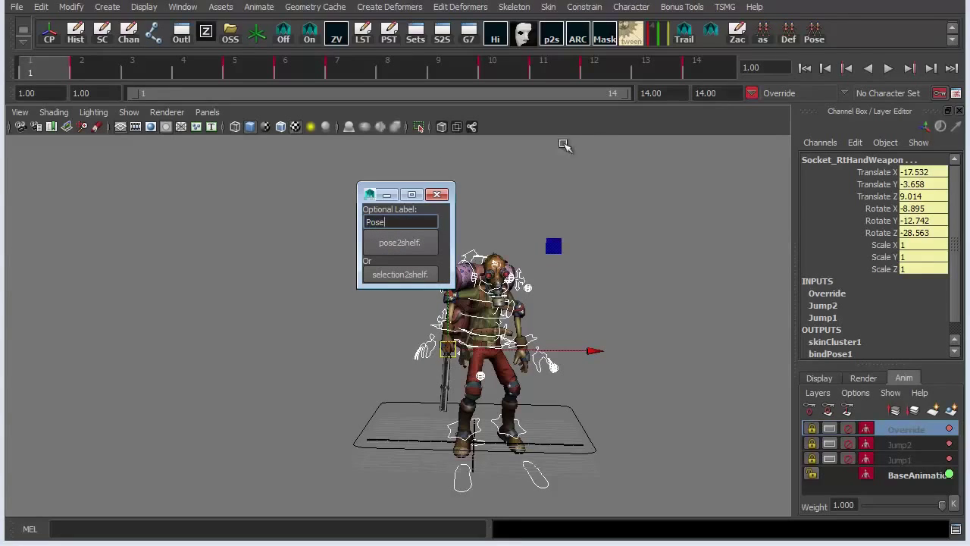
{"action": "left_click", "coordinate": [437, 195]}
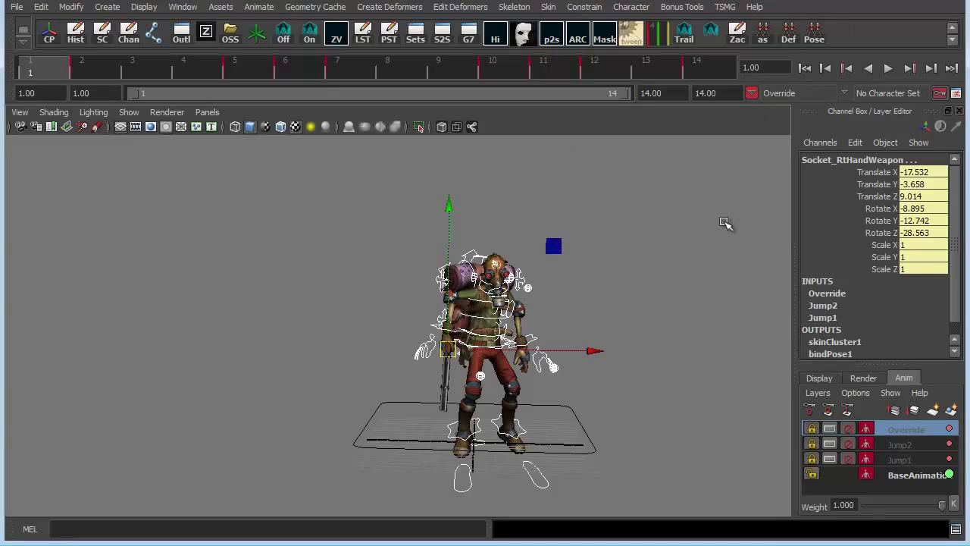
Unmute the Override layer and apply the new Pose shelf button to the rig
{"action": "left_click", "coordinate": [849, 429]}
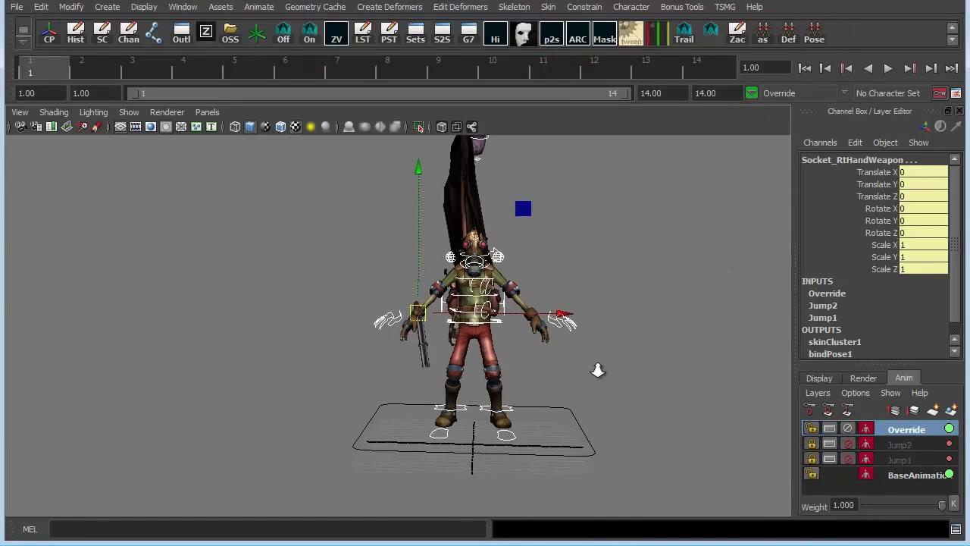
{"action": "left_click", "coordinate": [821, 33]}
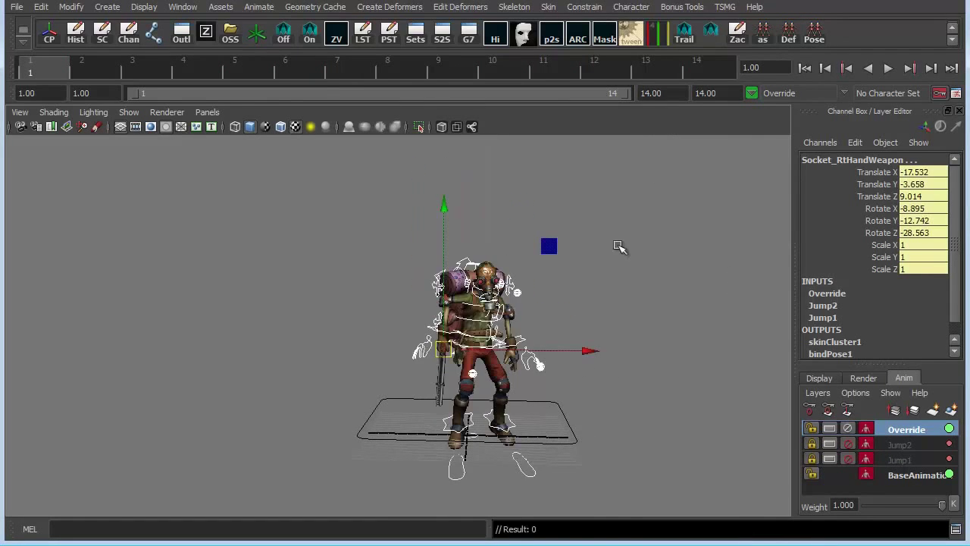
{"action": "left_click_drag", "start_coordinate": [622, 248], "coordinate": [654, 253], "text": "alt"}
{"action": "left_click", "coordinate": [595, 272]}
{"action": "scroll", "coordinate": [595, 271], "scroll_direction": "up", "scroll_amount": 2}
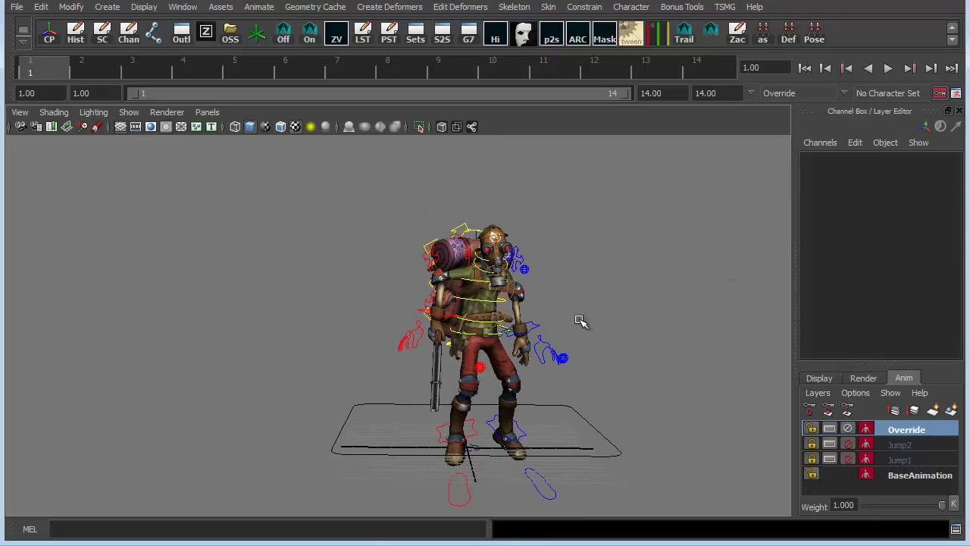
{"action": "scroll", "coordinate": [584, 319], "scroll_direction": "up", "scroll_amount": 3}
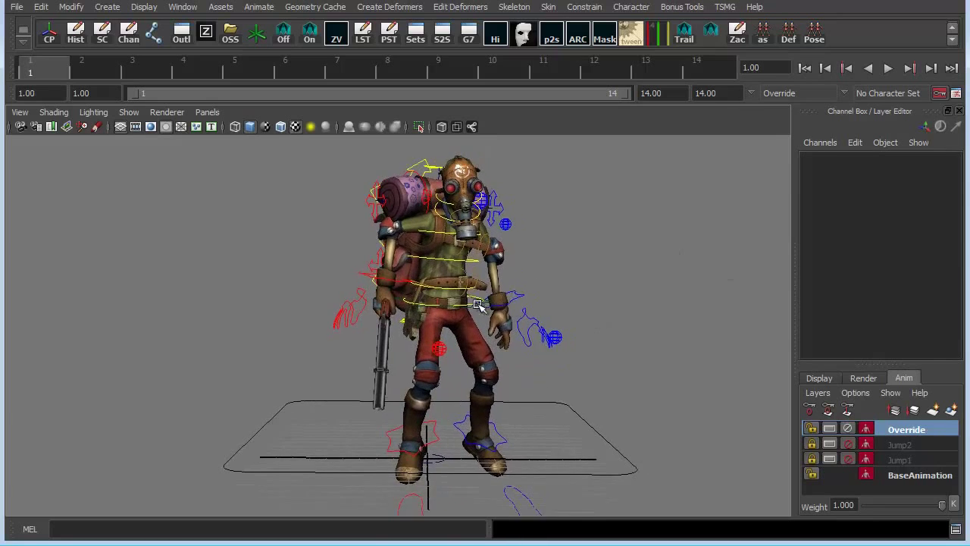
Undo the pose changes, reapply the Pose shelf button, and stop playback at frame 5
{"action": "key", "text": "ctrl+z"}
{"action": "key", "text": "ctrl+z"}
{"action": "key", "text": "ctrl+z"}
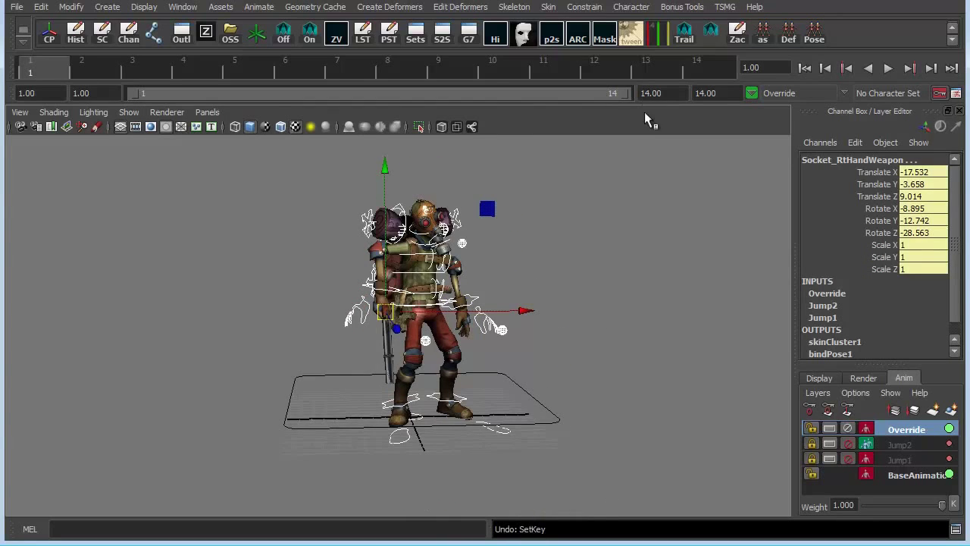
{"action": "key", "text": "ctrl+z"}
{"action": "key", "text": "ctrl+z"}
{"action": "key", "text": "ctrl+z"}
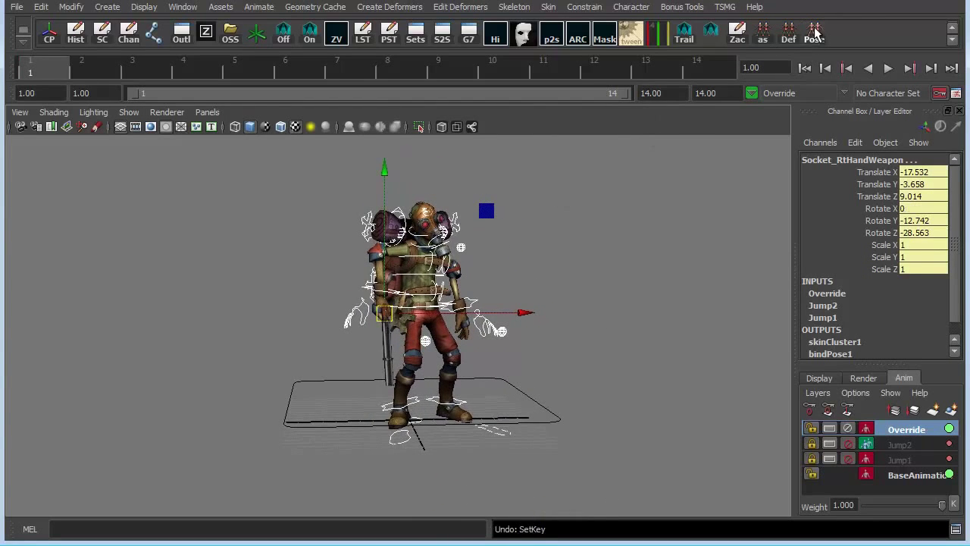
{"action": "left_click", "coordinate": [815, 30]}
{"action": "left_click", "coordinate": [714, 70]}
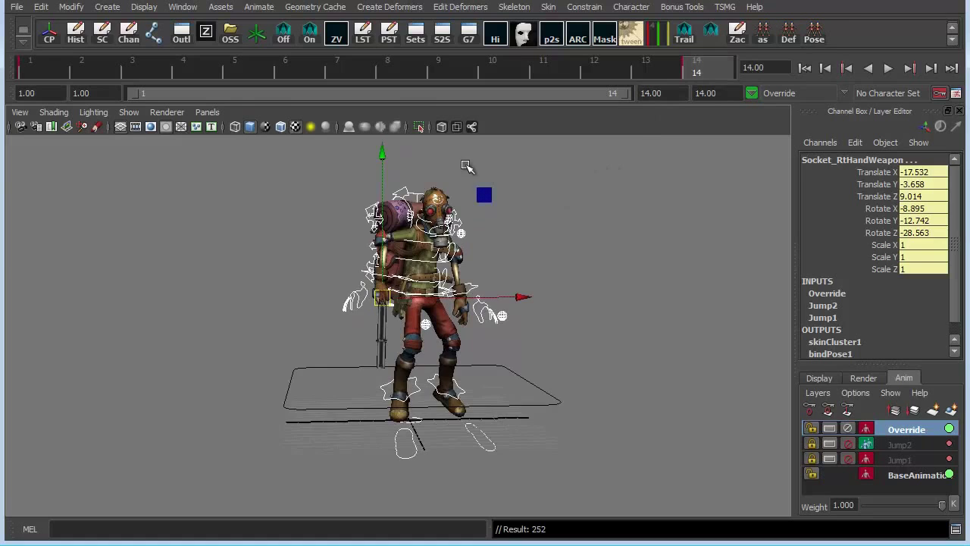
{"action": "key", "text": "alt+v"}
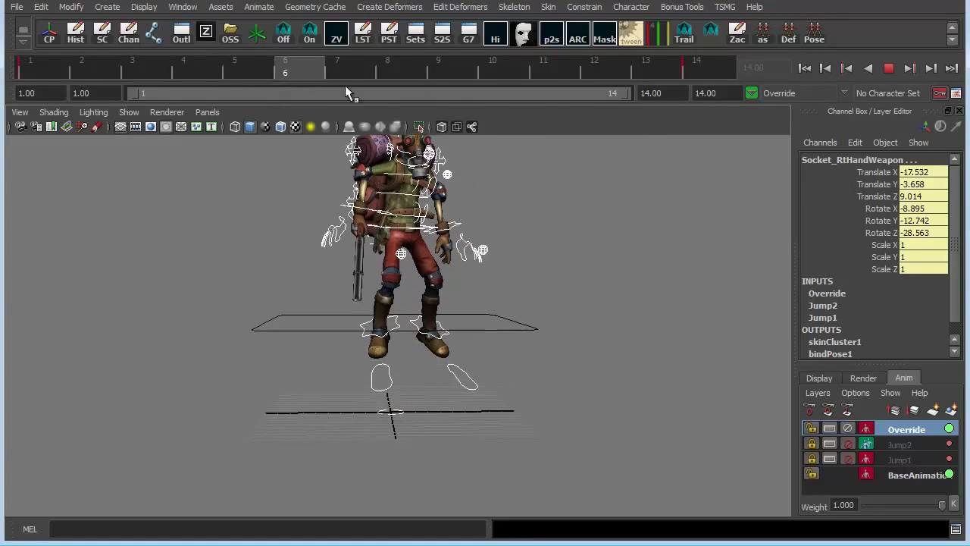
{"action": "key", "text": "alt+v"}
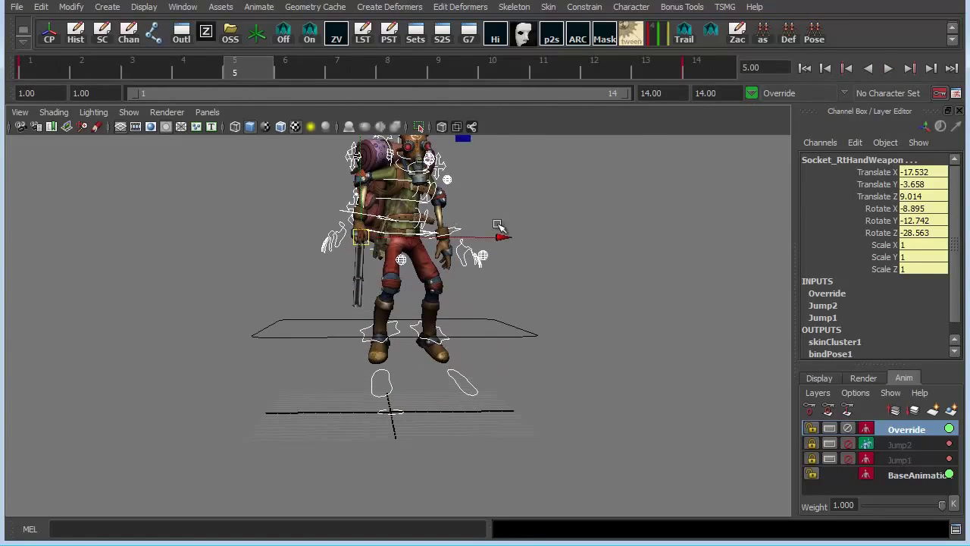
Select HipsCtrl and lower the hips at frame 5 into a crouch
{"action": "left_click", "coordinate": [498, 225]}
{"action": "left_click", "coordinate": [542, 220]}
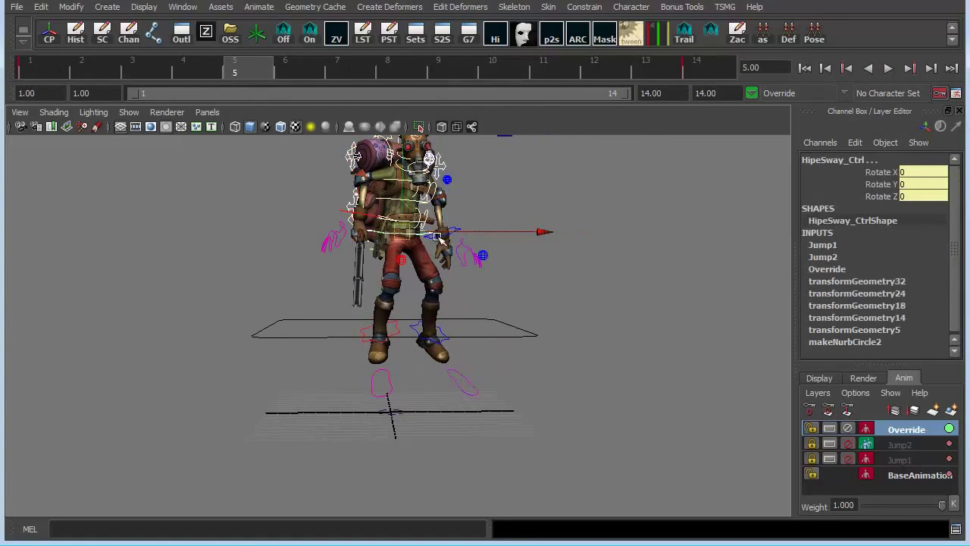
{"action": "left_click", "coordinate": [543, 226]}
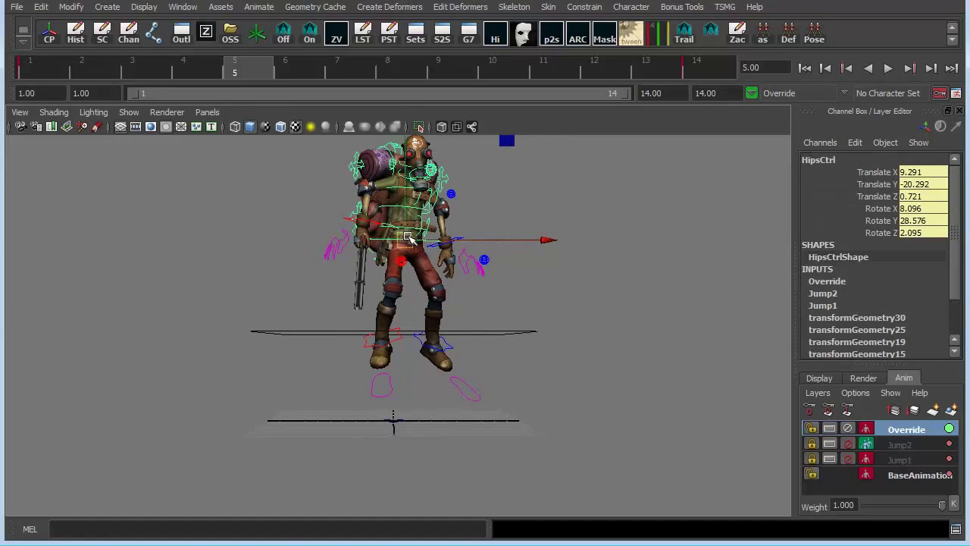
{"action": "left_click_drag", "start_coordinate": [408, 238], "coordinate": [451, 233]}
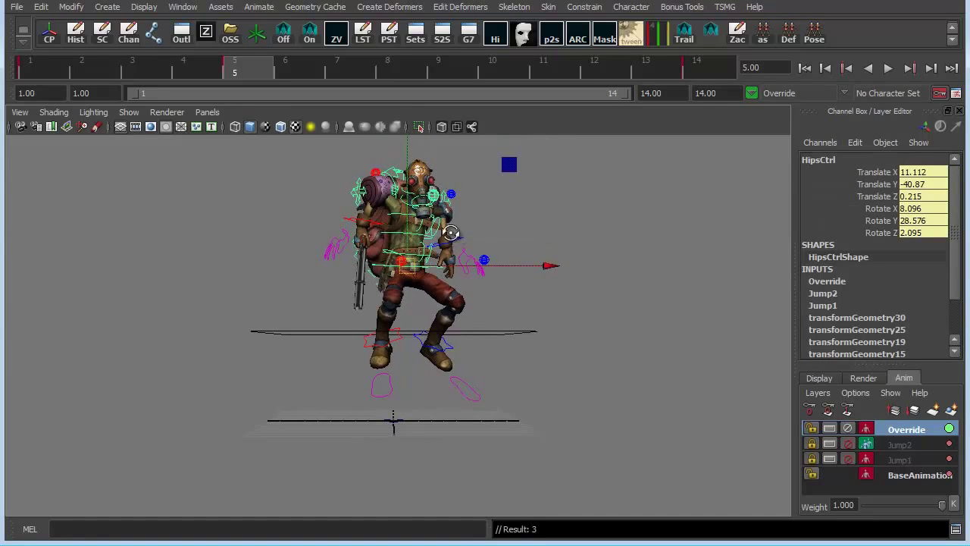
Play the jump from frame 1 and scrub to frame 14 to review the crouch
{"action": "mouse_move", "coordinate": [458, 144]}
{"action": "left_mouse_down", "text": "alt"}
{"action": "mouse_move", "coordinate": [455, 264]}
{"action": "mouse_move", "coordinate": [365, 146]}
{"action": "left_mouse_up", "text": "alt"}
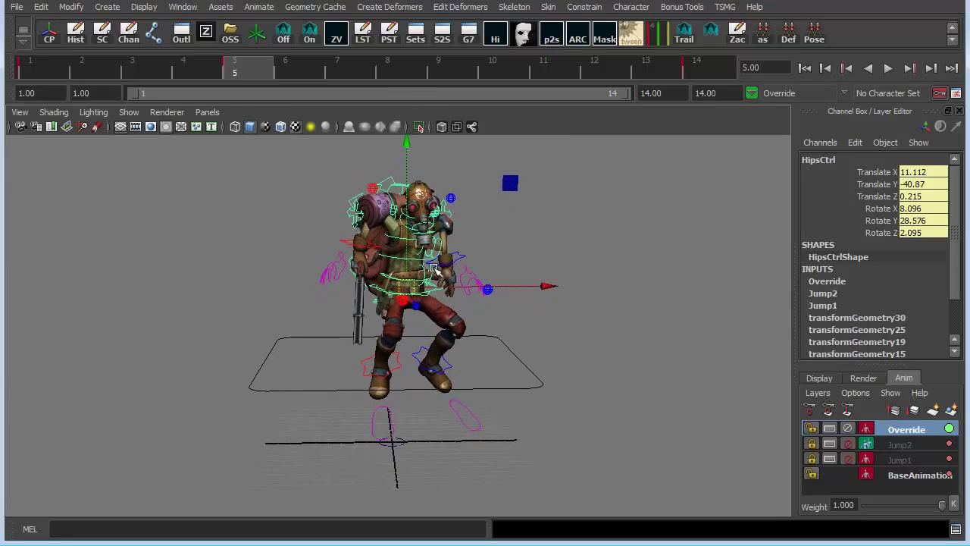
{"action": "left_click", "coordinate": [43, 65]}
{"action": "key", "text": "alt+v"}
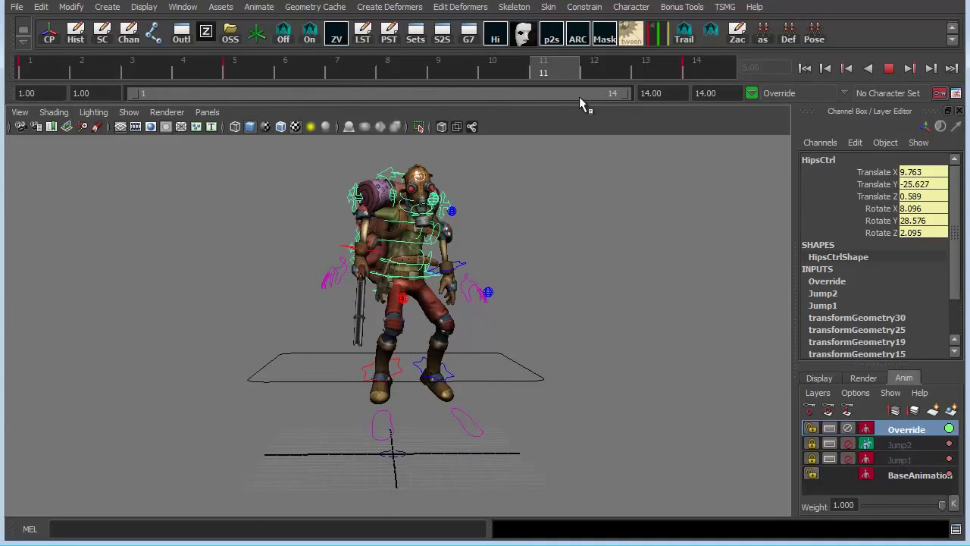
{"action": "mouse_move", "coordinate": [445, 207]}
{"action": "left_mouse_down", "text": "alt"}
{"action": "mouse_move", "coordinate": [340, 248]}
{"action": "mouse_move", "coordinate": [428, 216]}
{"action": "left_mouse_up", "text": "alt"}
{"action": "key", "text": "alt+shift+v"}
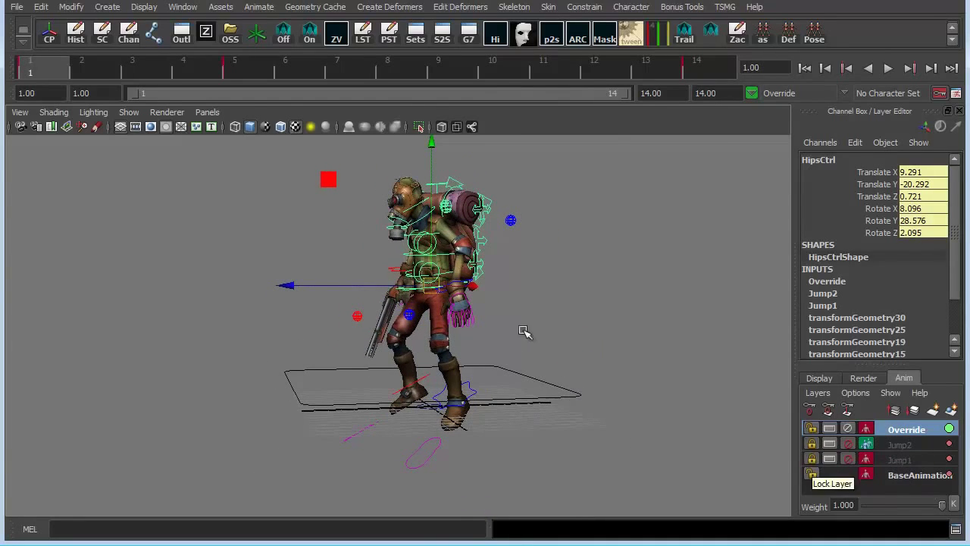
{"action": "mouse_move", "coordinate": [523, 331]}
{"action": "left_mouse_down", "text": "alt"}
{"action": "mouse_move", "coordinate": [480, 309]}
{"action": "mouse_move", "coordinate": [613, 307]}
{"action": "mouse_move", "coordinate": [429, 275]}
{"action": "mouse_move", "coordinate": [476, 237]}
{"action": "left_mouse_up", "text": "alt"}
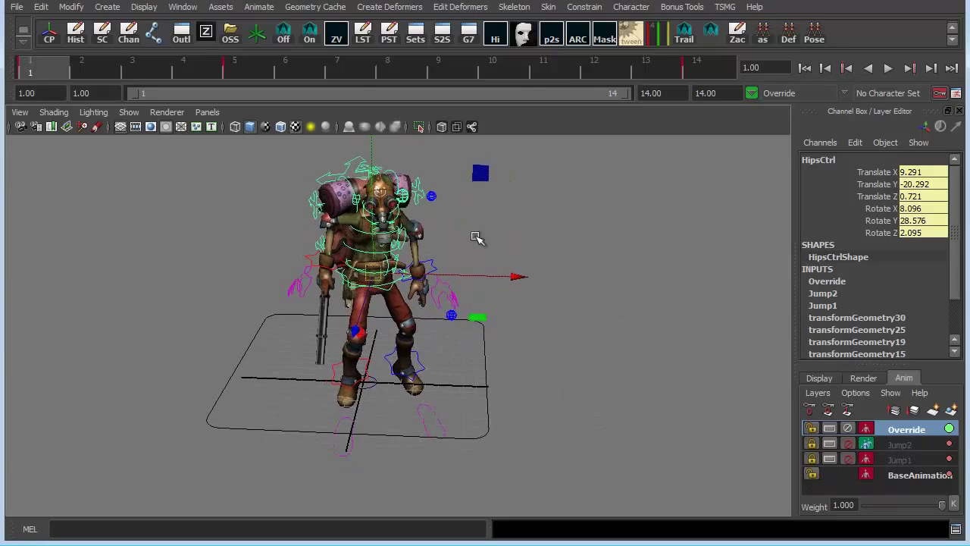
{"action": "left_click_drag", "start_coordinate": [104, 68], "coordinate": [697, 67]}
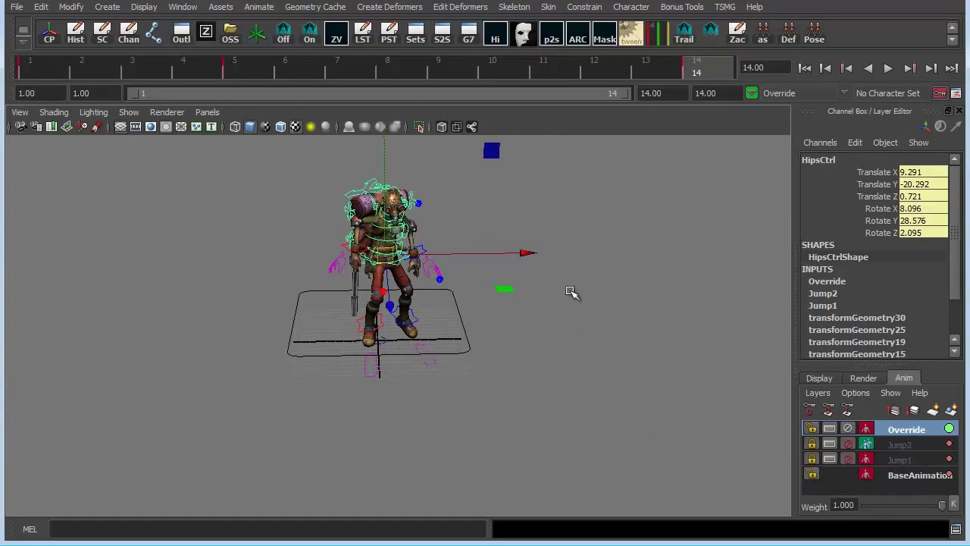
With all rig controls selected, drop the Override layer weight to 0, then raise it to about 0.912
{"action": "left_click_drag", "start_coordinate": [297, 173], "coordinate": [561, 422]}
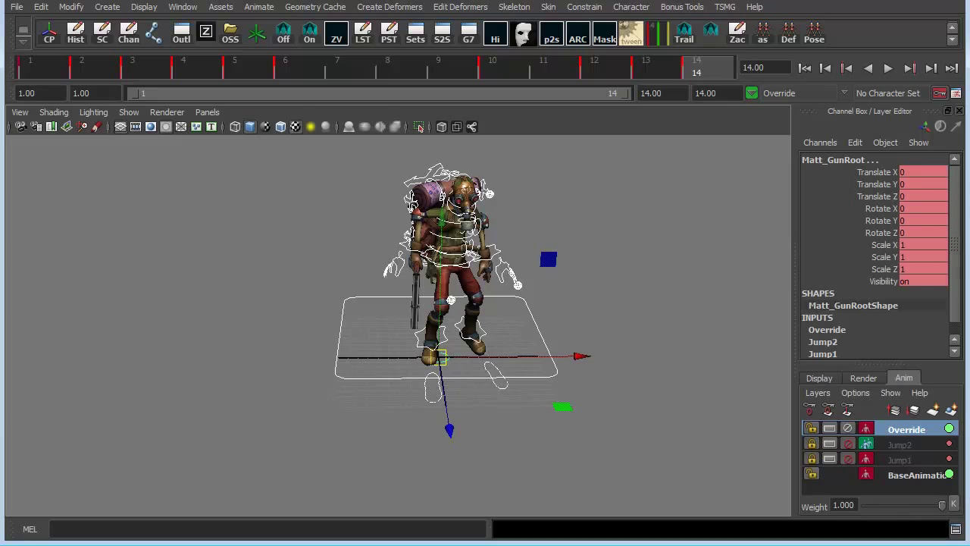
{"action": "left_click", "coordinate": [887, 68]}
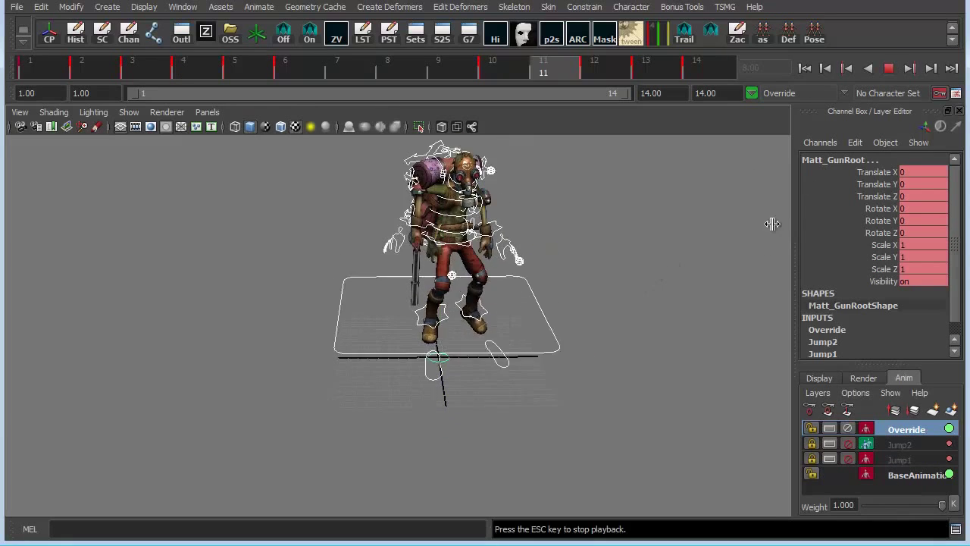
{"action": "left_click_drag", "start_coordinate": [940, 506], "coordinate": [864, 507]}
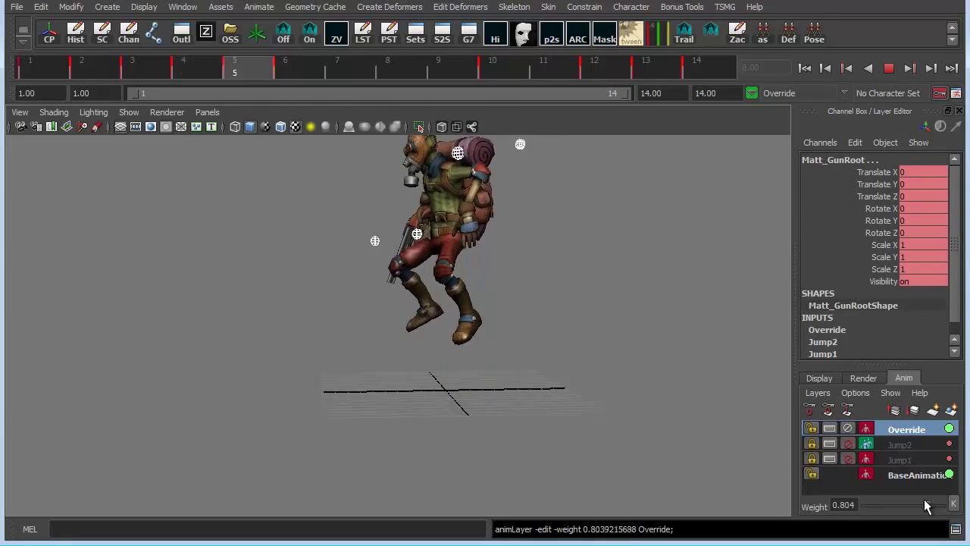
{"action": "mouse_move", "coordinate": [581, 372]}
{"action": "left_mouse_down", "text": "alt"}
{"action": "mouse_move", "coordinate": [629, 409]}
{"action": "mouse_move", "coordinate": [758, 413]}
{"action": "left_mouse_up", "text": "alt"}
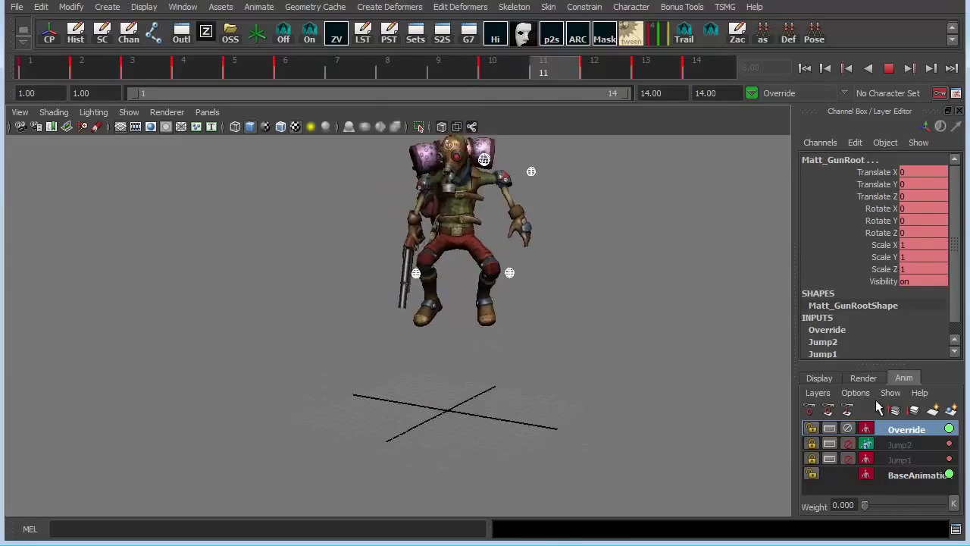
{"action": "mouse_move", "coordinate": [867, 505]}
{"action": "left_mouse_down"}
{"action": "mouse_move", "coordinate": [881, 515]}
{"action": "mouse_move", "coordinate": [940, 506]}
{"action": "left_mouse_up"}
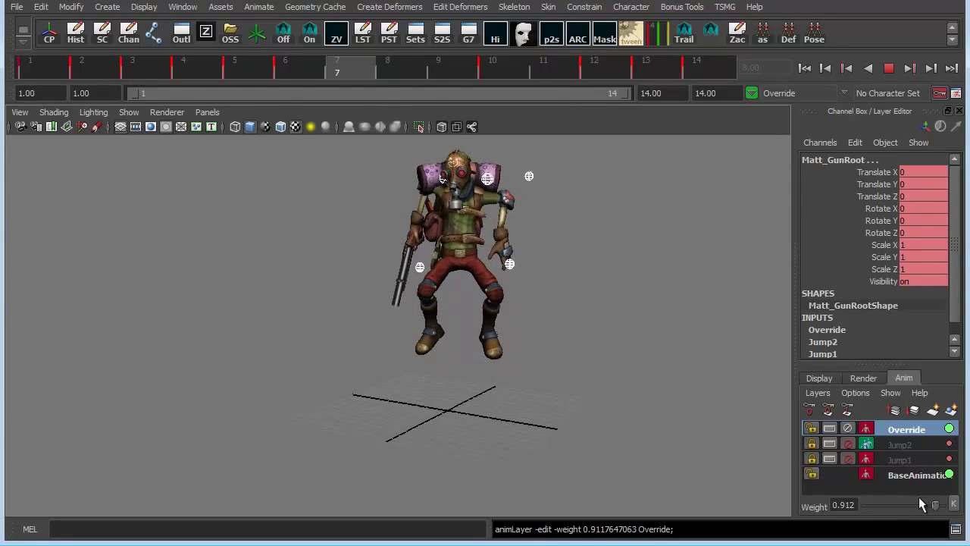
{"action": "left_click", "coordinate": [805, 68]}
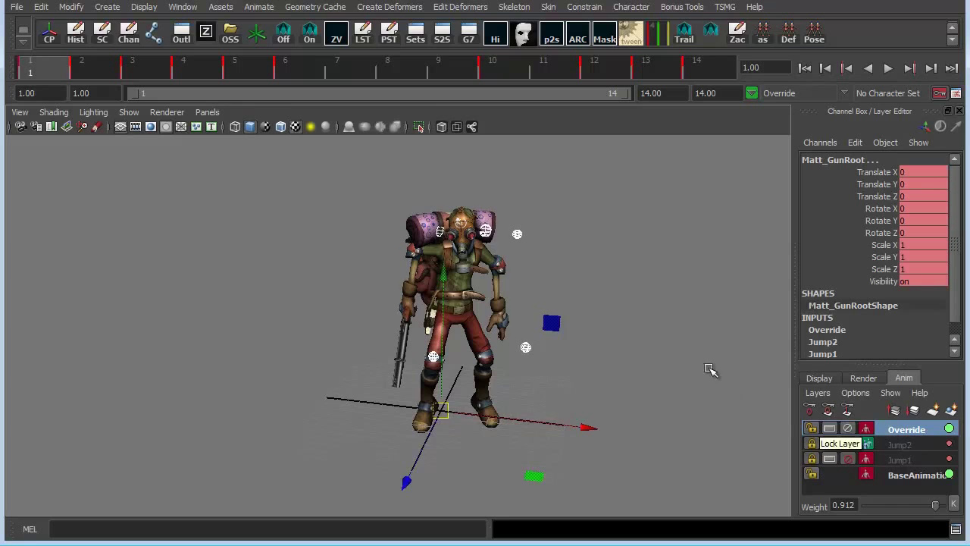
Merge BaseAnimation and Override into baked layer copies
{"action": "left_click", "coordinate": [902, 476], "text": "ctrl"}
{"action": "right_click", "coordinate": [897, 459]}
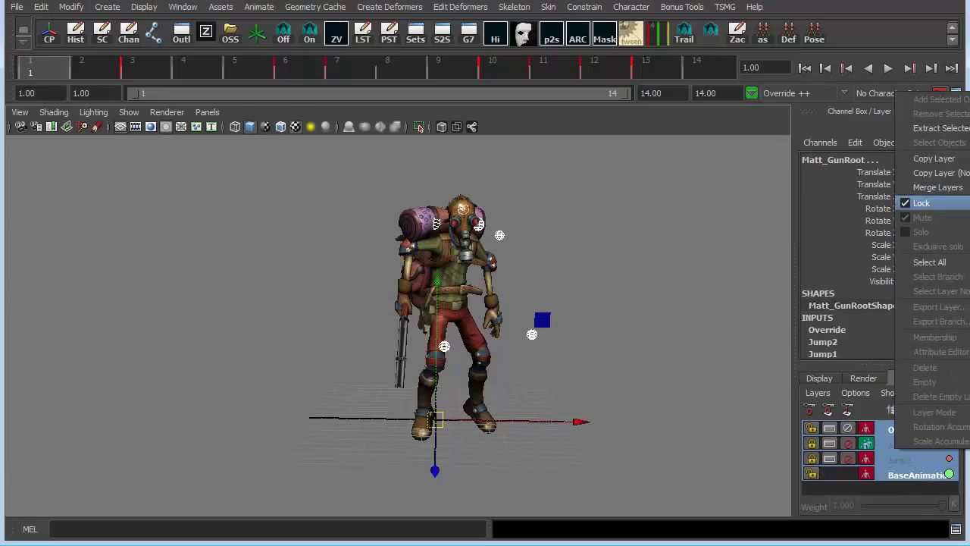
{"action": "left_click", "coordinate": [934, 187]}
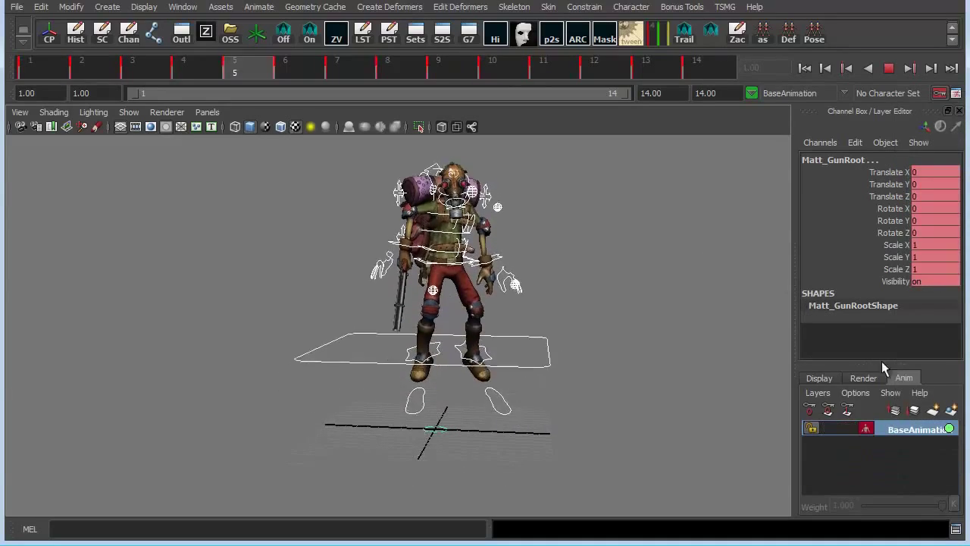
At frame 6, rotate HipsCtrl further forward, then select GasMask01_Ctrl
{"action": "left_click", "coordinate": [890, 69]}
{"action": "left_click", "coordinate": [720, 299]}
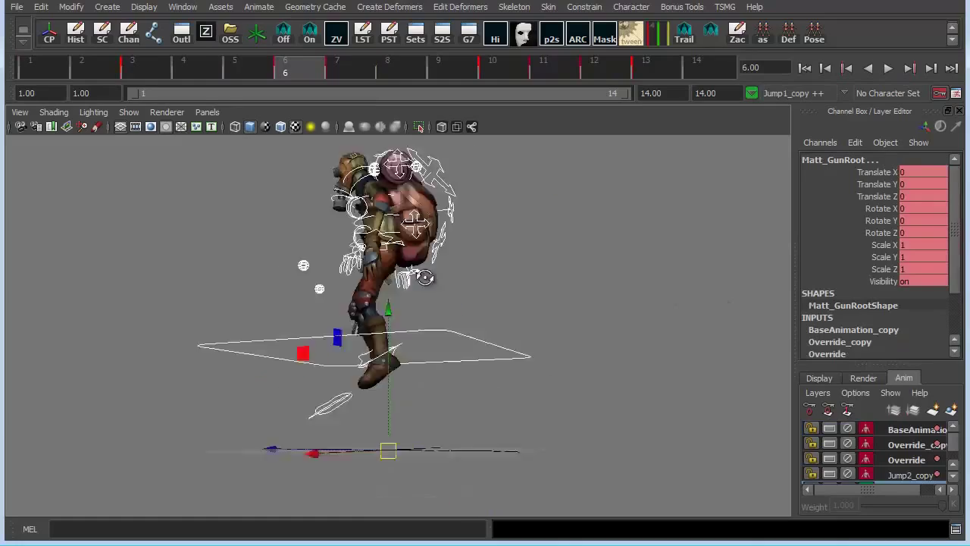
{"action": "mouse_move", "coordinate": [561, 455]}
{"action": "left_mouse_down", "text": "alt"}
{"action": "mouse_move", "coordinate": [564, 377]}
{"action": "mouse_move", "coordinate": [480, 274]}
{"action": "left_mouse_up", "text": "alt"}
{"action": "left_click", "coordinate": [470, 261]}
{"action": "key", "text": "e"}
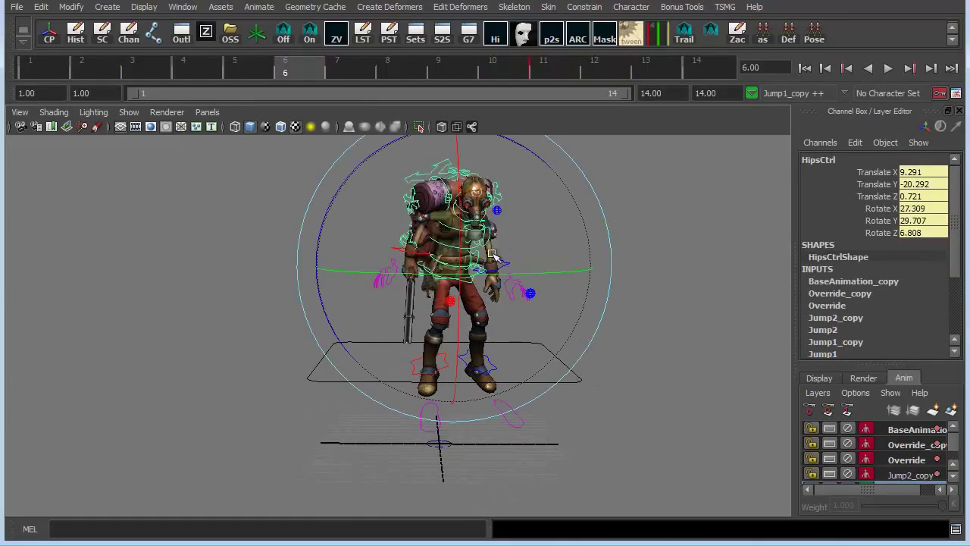
{"action": "left_click_drag", "start_coordinate": [470, 227], "coordinate": [457, 206]}
{"action": "key", "text": "w"}
{"action": "left_click", "coordinate": [458, 206]}
{"action": "mouse_move", "coordinate": [704, 336]}
{"action": "left_mouse_down", "text": "alt"}
{"action": "mouse_move", "coordinate": [647, 349]}
{"action": "mouse_move", "coordinate": [617, 316]}
{"action": "mouse_move", "coordinate": [624, 335]}
{"action": "mouse_move", "coordinate": [636, 324]}
{"action": "mouse_move", "coordinate": [589, 325]}
{"action": "mouse_move", "coordinate": [574, 340]}
{"action": "left_mouse_up", "text": "alt"}
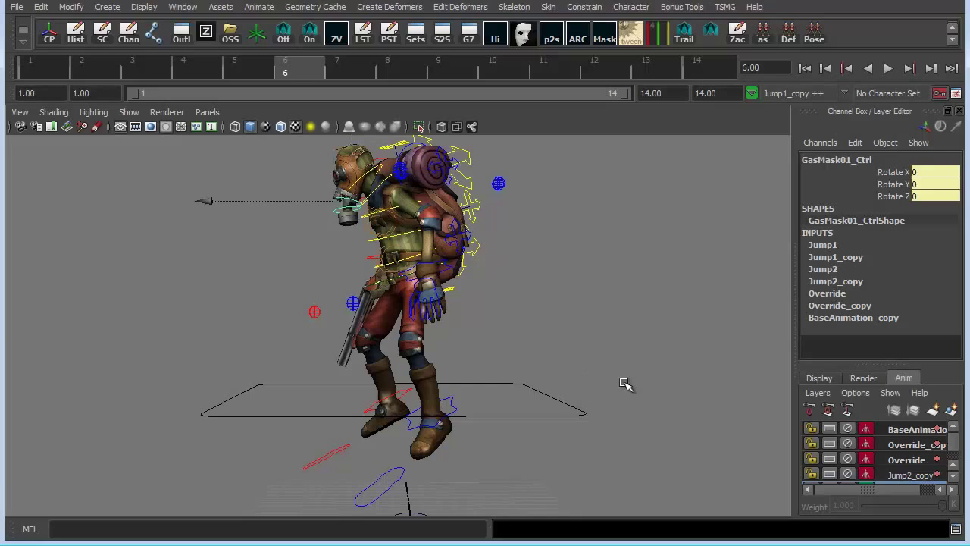